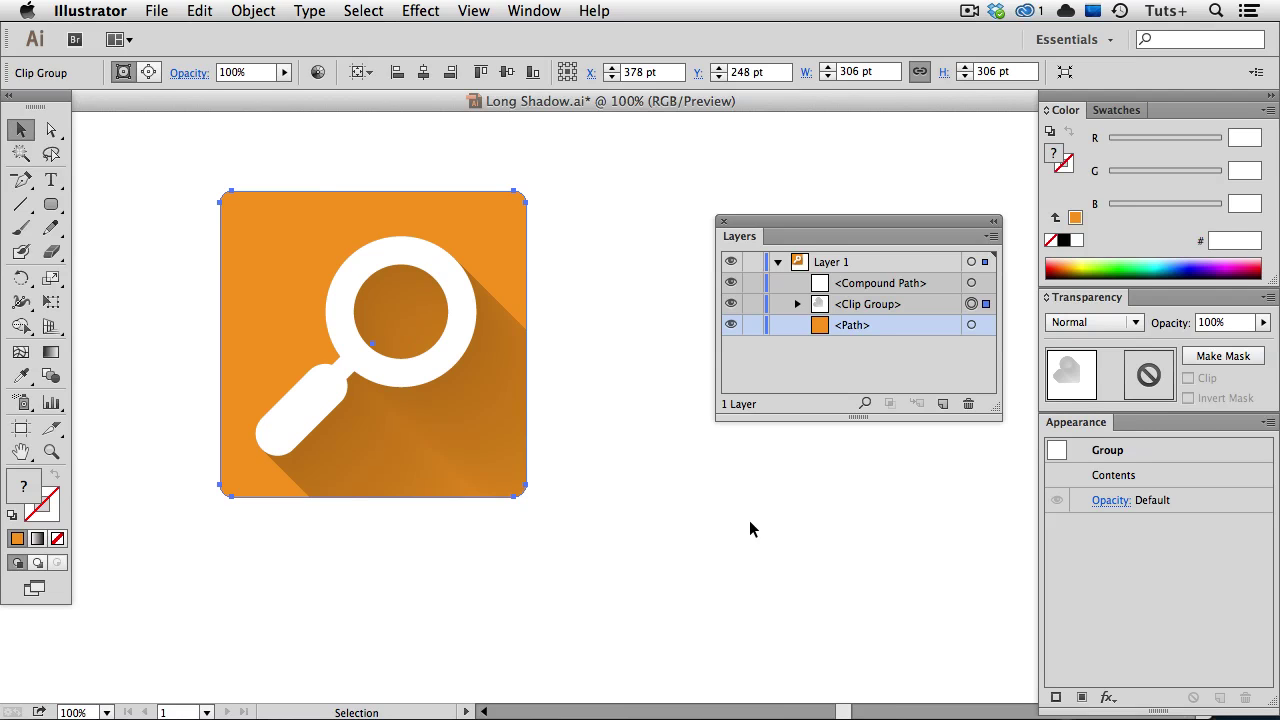
Delete the existing shadow clip group and paste two copies of the white magnifying glass directly behind the original.
{"action": "key", "text": "Delete"}
{"action": "left_click", "coordinate": [500, 432]}
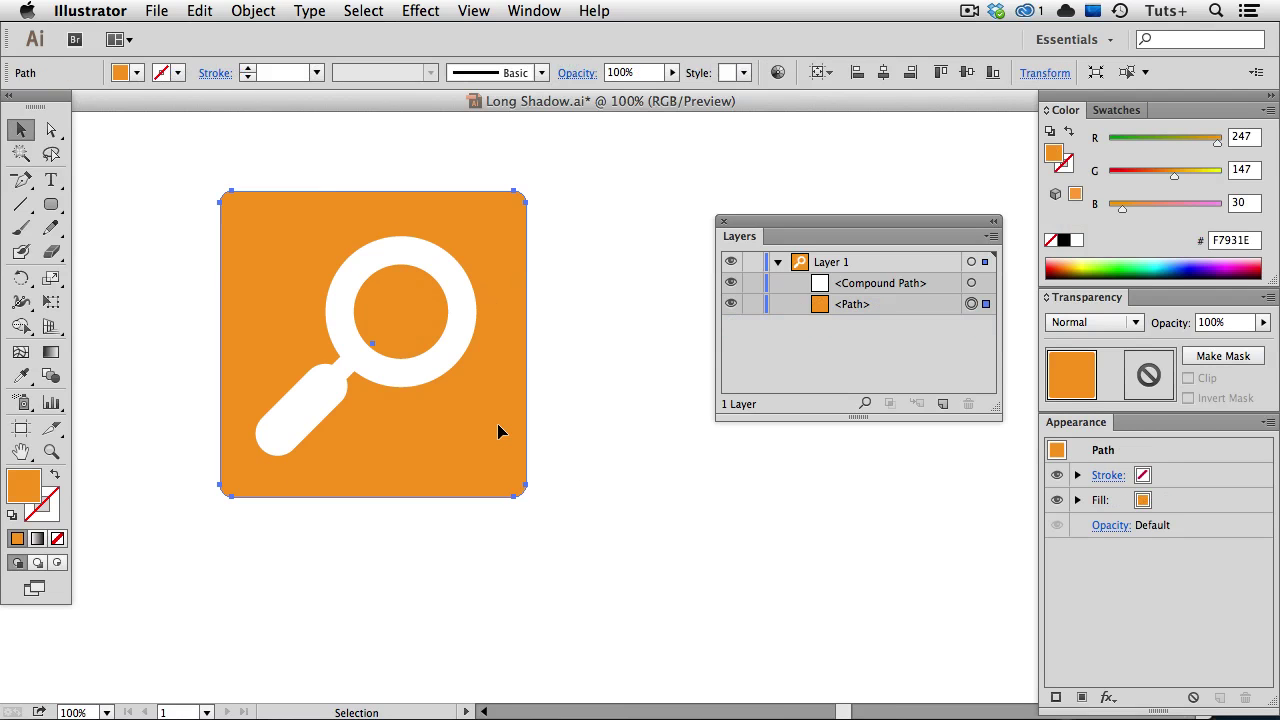
{"action": "left_click", "coordinate": [458, 346]}
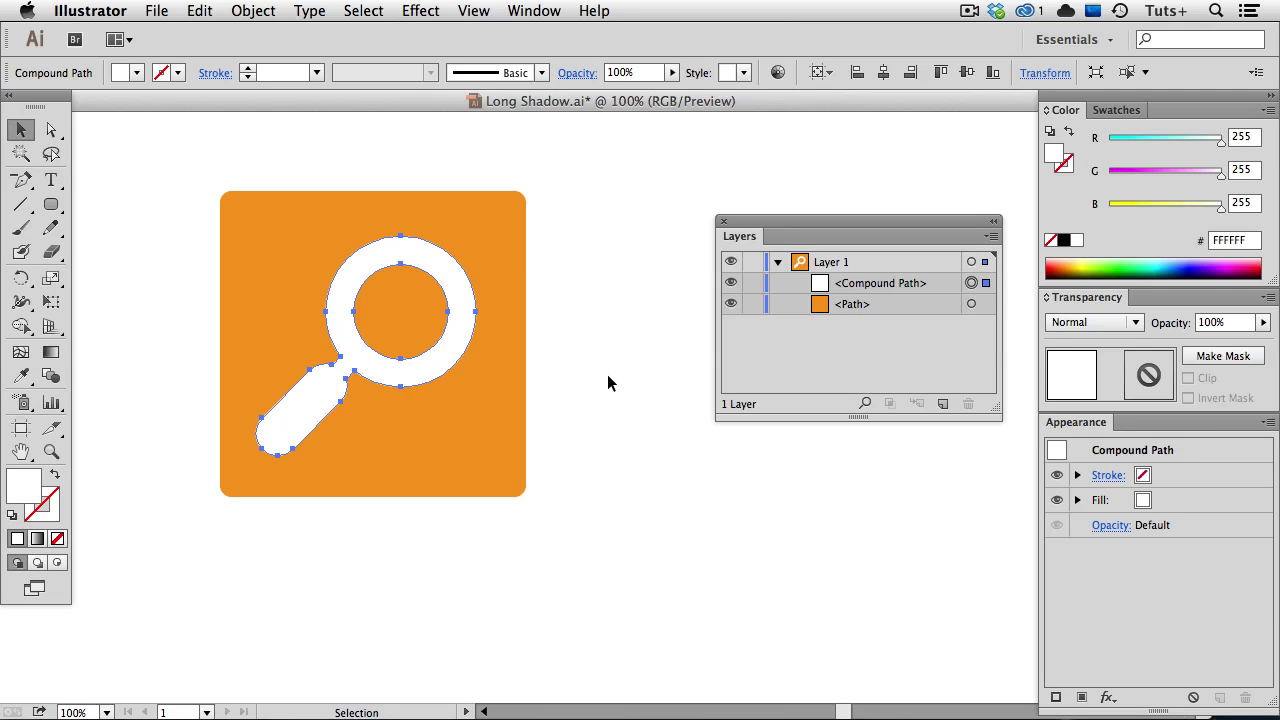
{"action": "key", "text": "super+c"}
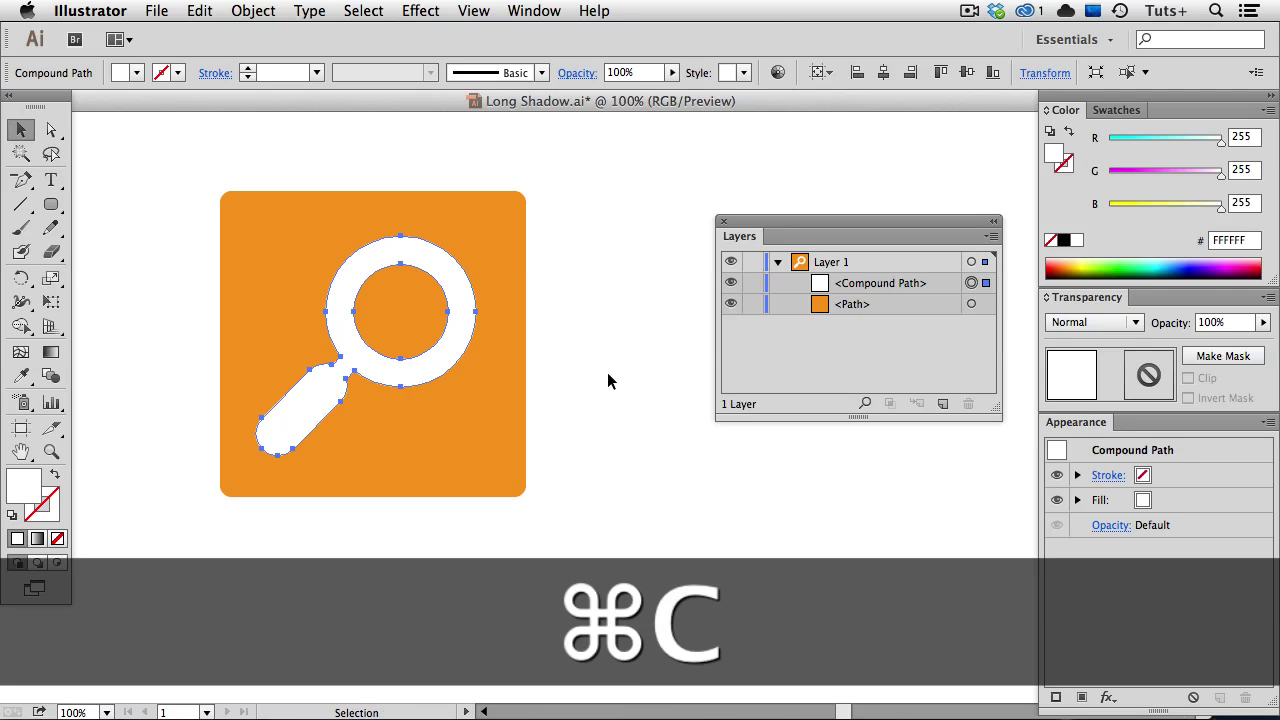
{"action": "left_click", "coordinate": [200, 11]}
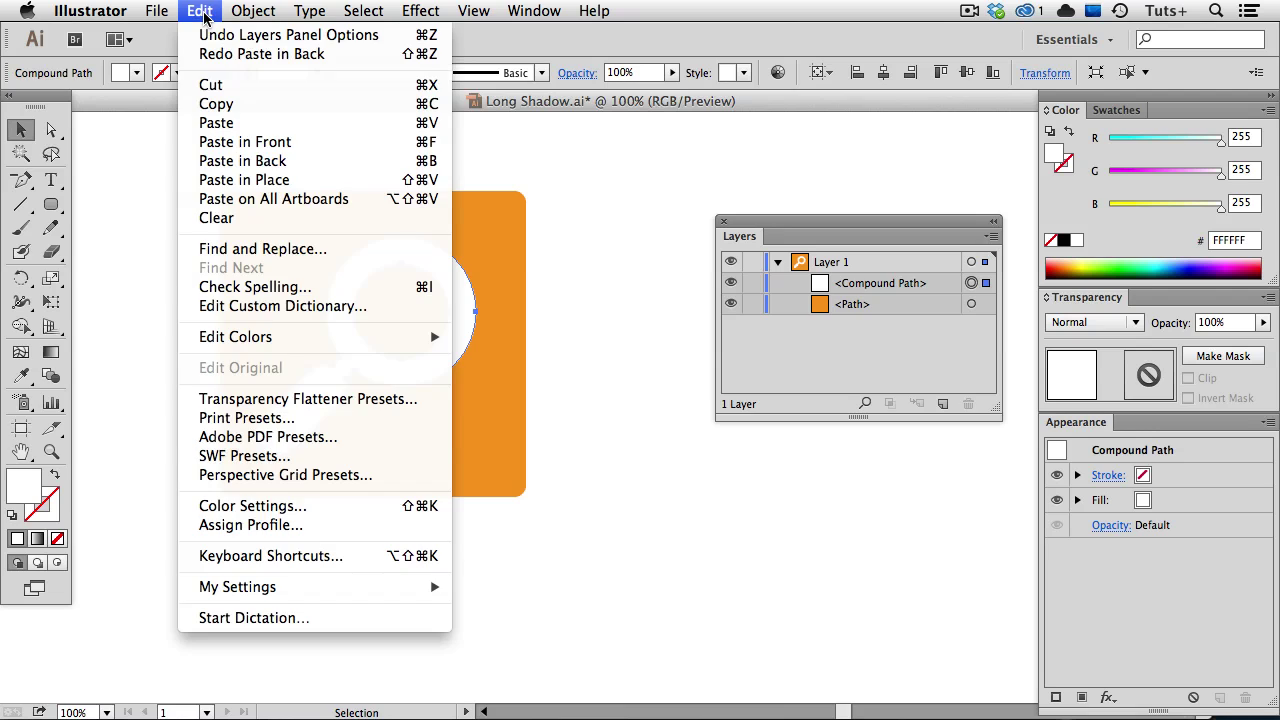
{"action": "left_click", "coordinate": [347, 162]}
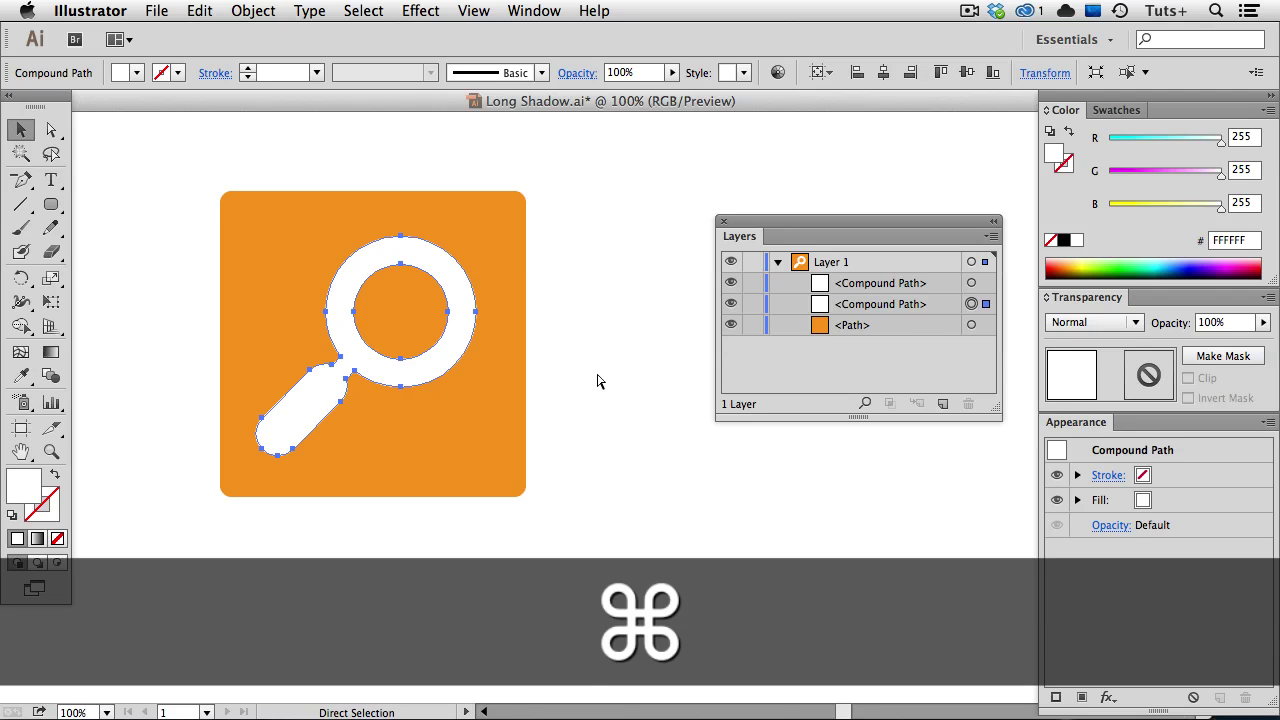
{"action": "key", "text": "super+b"}
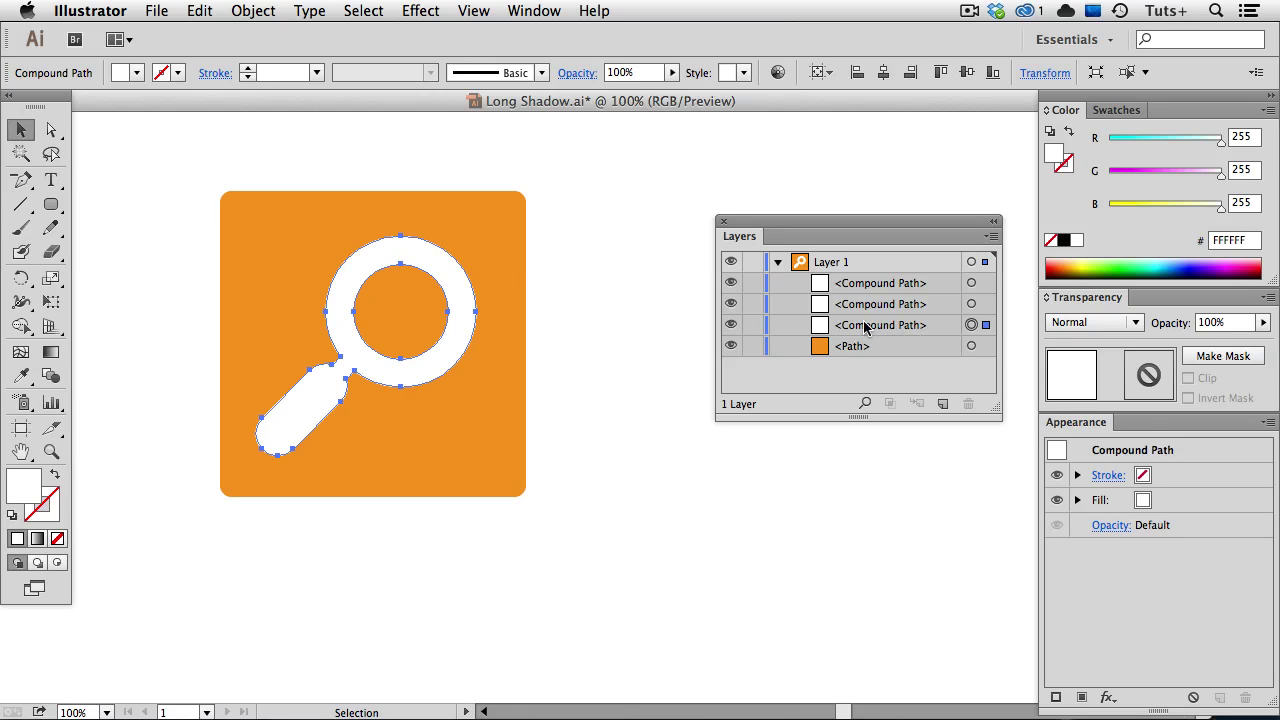
Hide the topmost magnifying glass and move the lowest copy diagonally down and right, past the orange square's lower-right corner.
{"action": "left_click", "coordinate": [732, 284]}
{"action": "left_click_drag", "start_coordinate": [466, 356], "coordinate": [671, 553]}
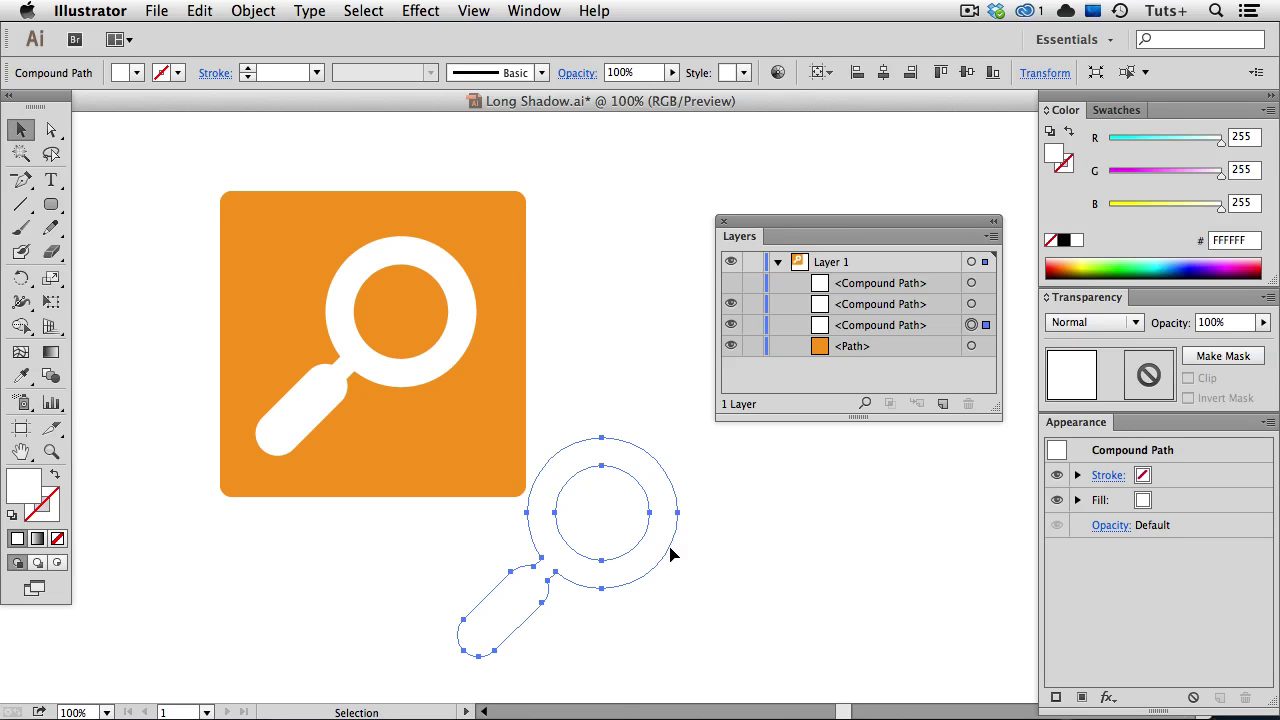
Fill both visible magnifying glass copies with black and set the offset copy's opacity to 0%.
{"action": "left_click", "coordinate": [467, 321], "text": "shift"}
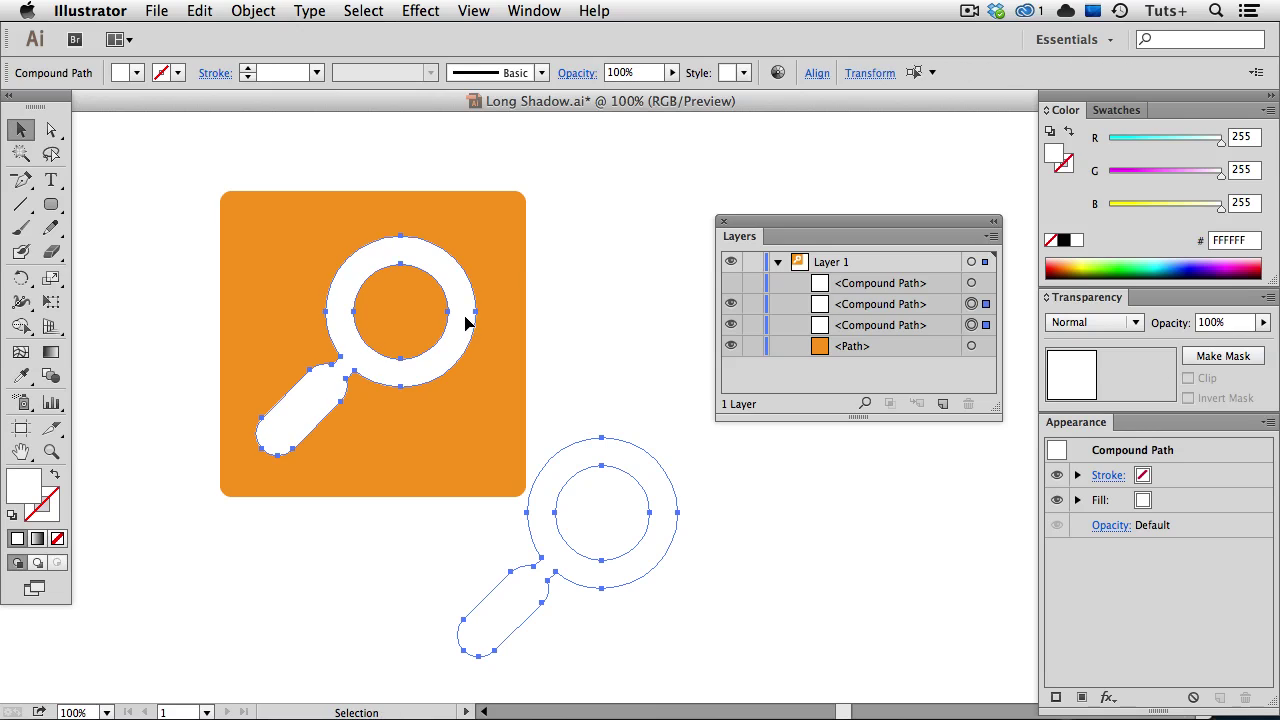
{"action": "left_click", "coordinate": [1063, 241]}
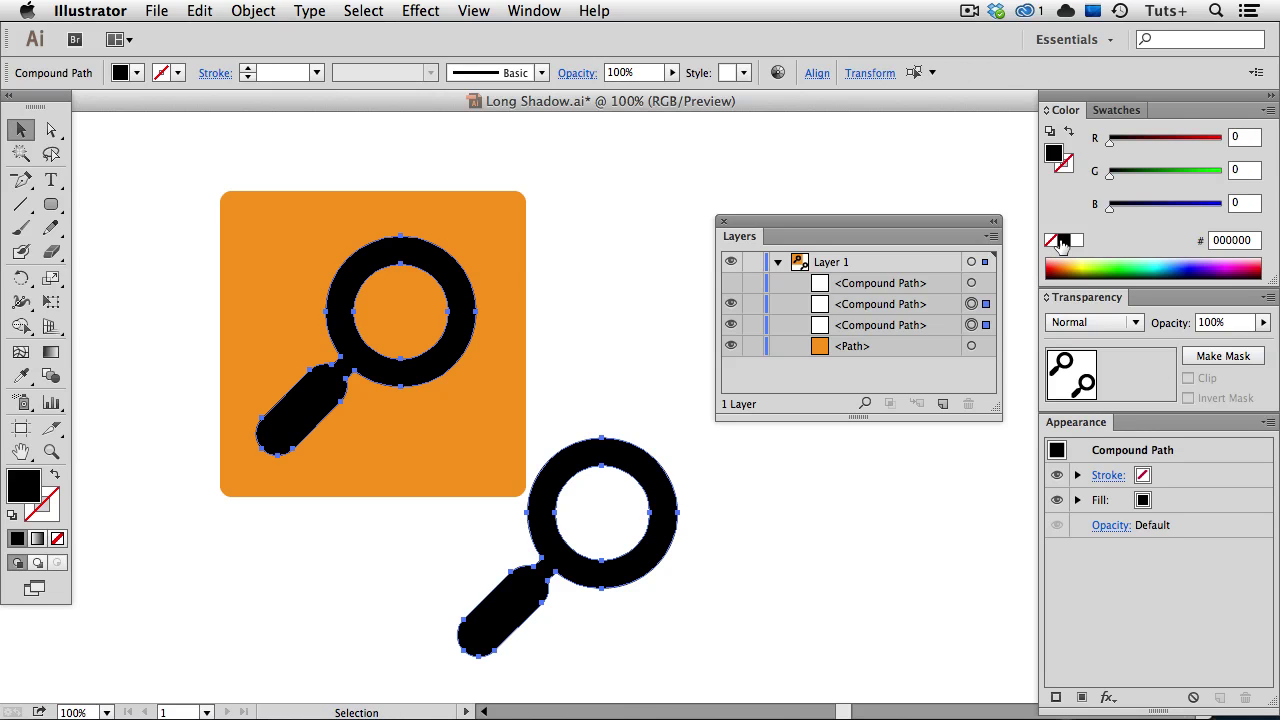
{"action": "left_click", "coordinate": [710, 464]}
{"action": "left_click", "coordinate": [653, 475]}
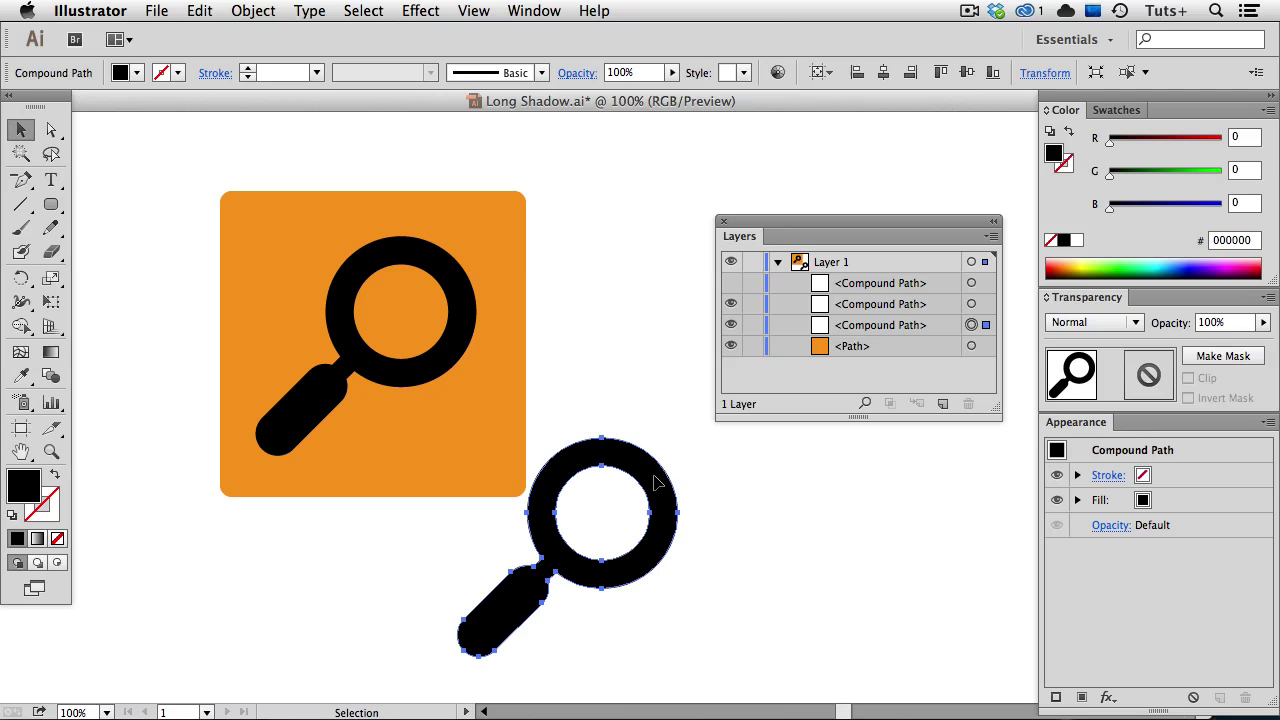
{"action": "left_click", "coordinate": [1172, 322]}
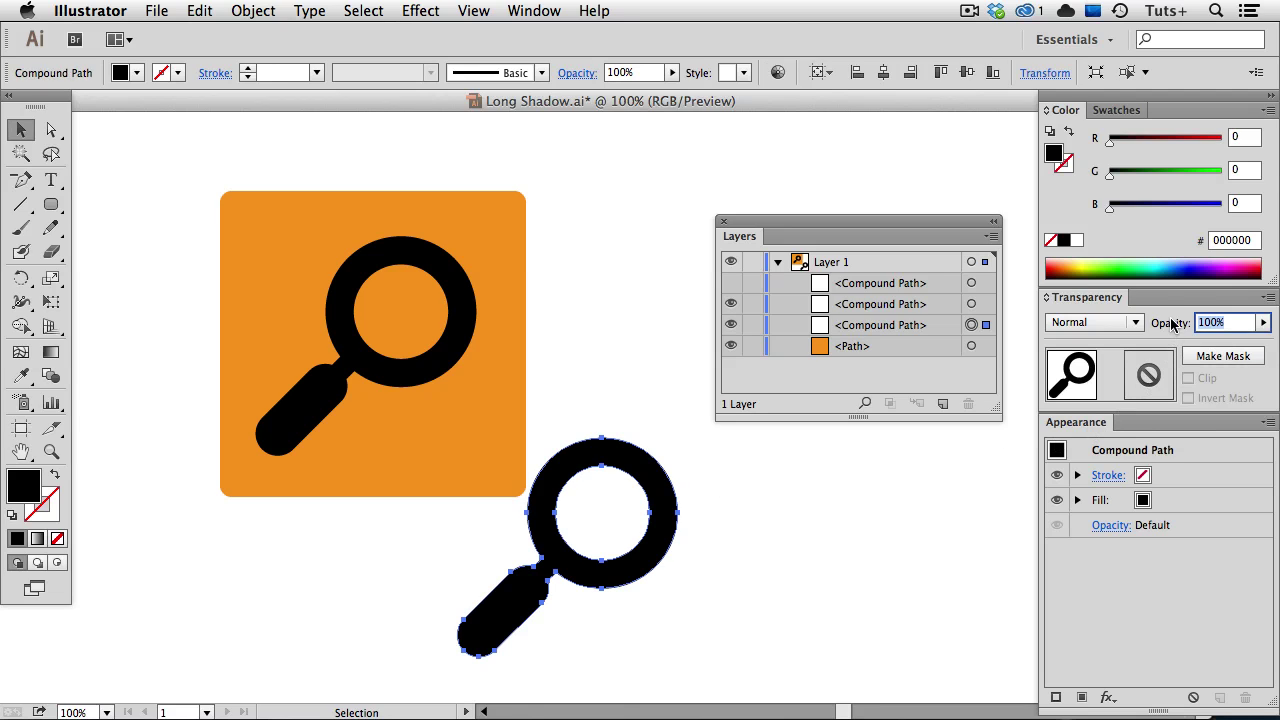
{"action": "type", "text": "0"}
{"action": "key", "text": "Return"}
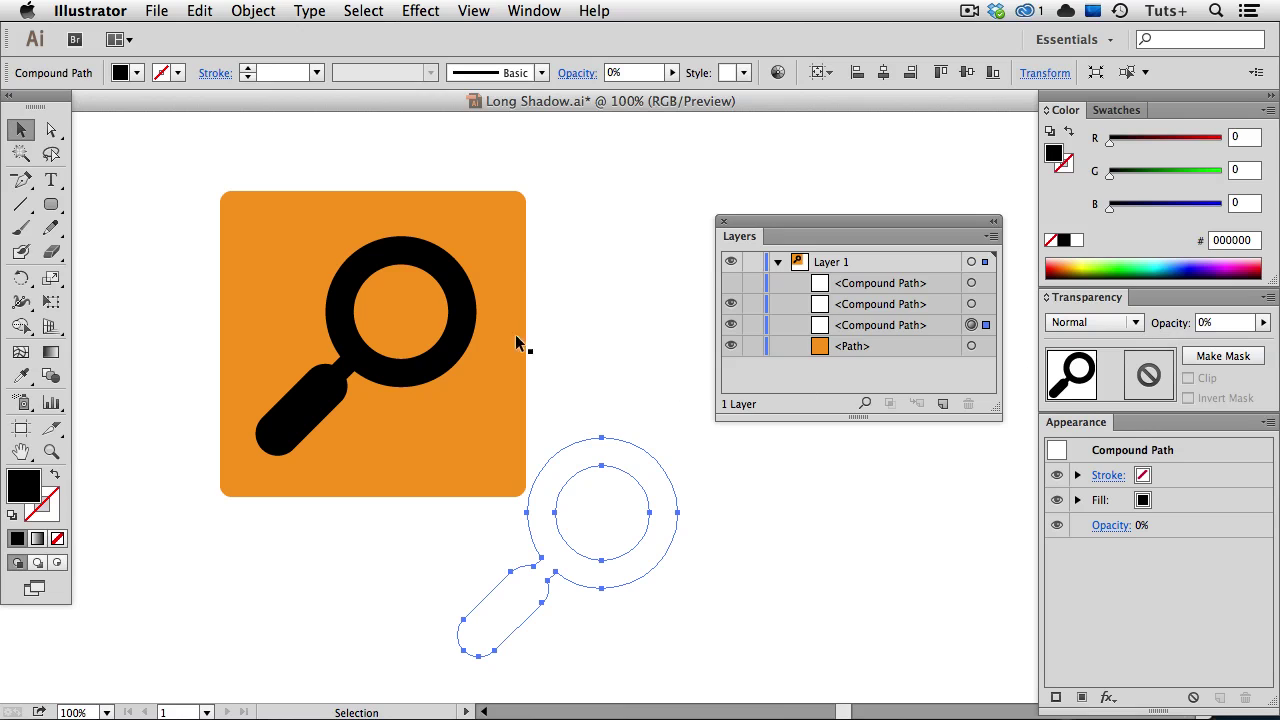
Make a blend between the black magnifying glass on the square and the transparent offset copy.
{"action": "left_click", "coordinate": [469, 308], "text": "shift"}
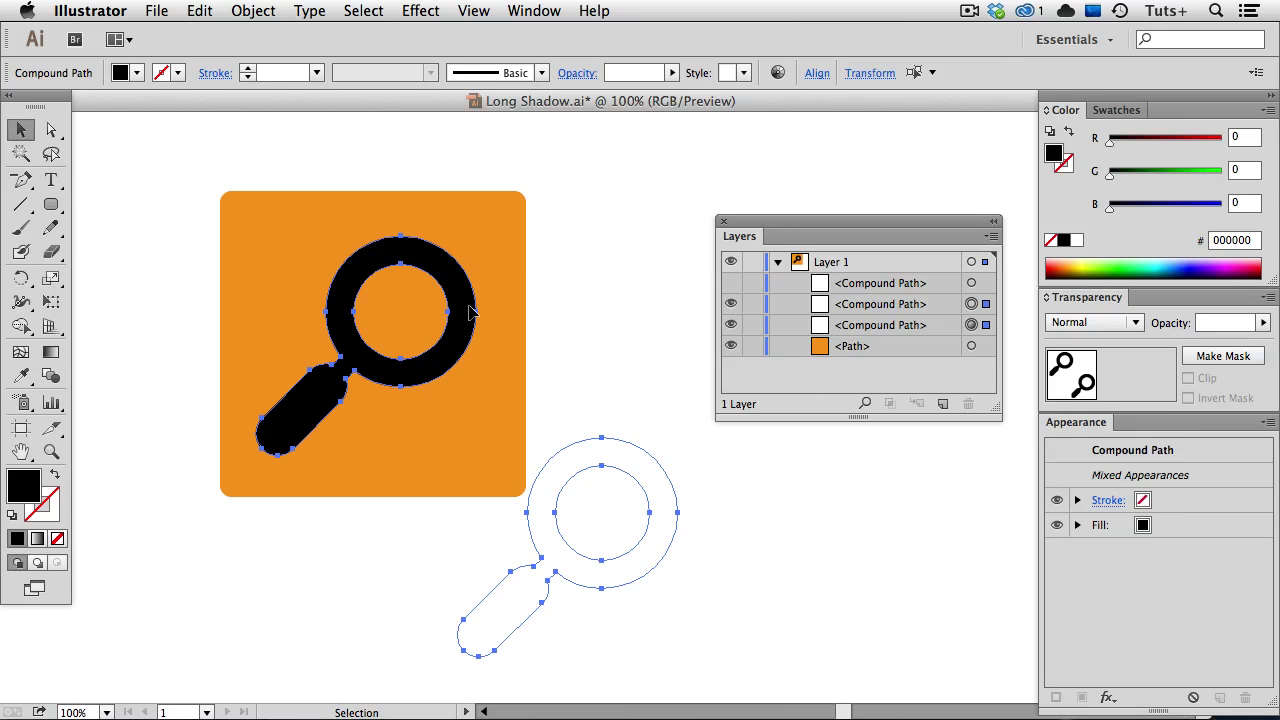
{"action": "left_click", "coordinate": [266, 12]}
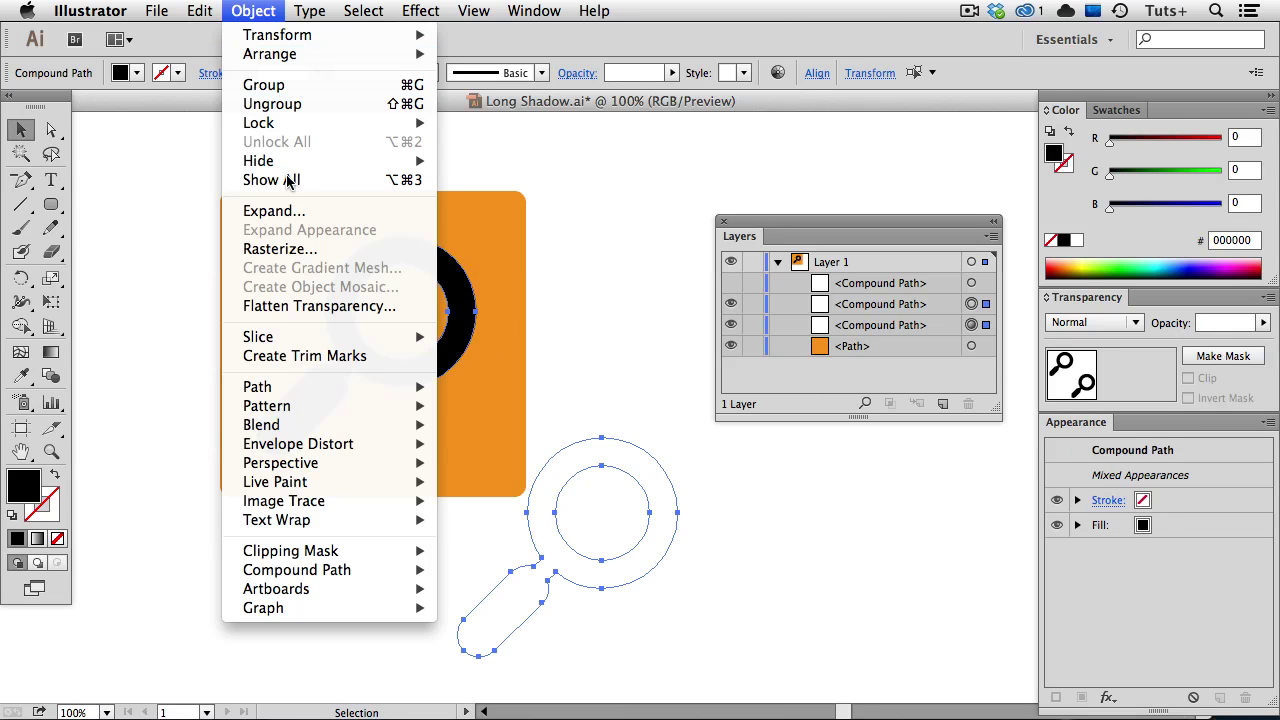
{"action": "mouse_move", "coordinate": [332, 430]}
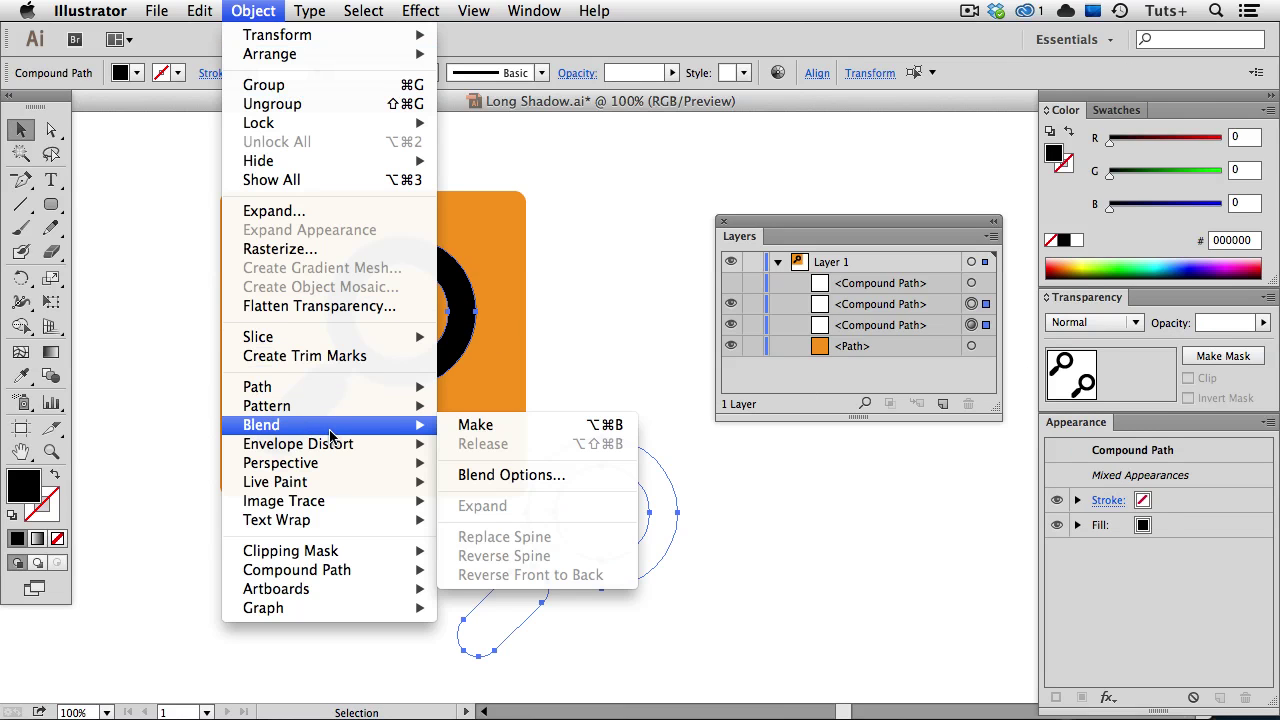
{"action": "left_click", "coordinate": [513, 430]}
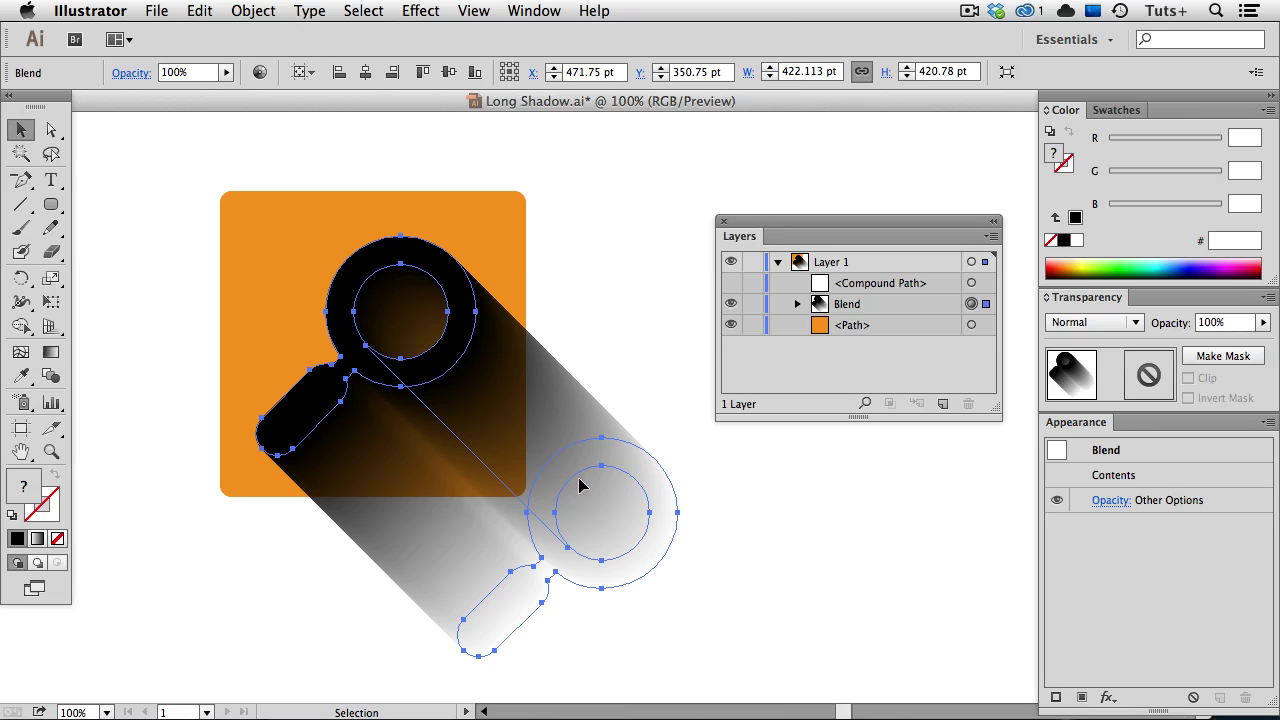
Set the blend's spacing to a specified distance of 1 pt in the Blend Options.
{"action": "left_click", "coordinate": [253, 10]}
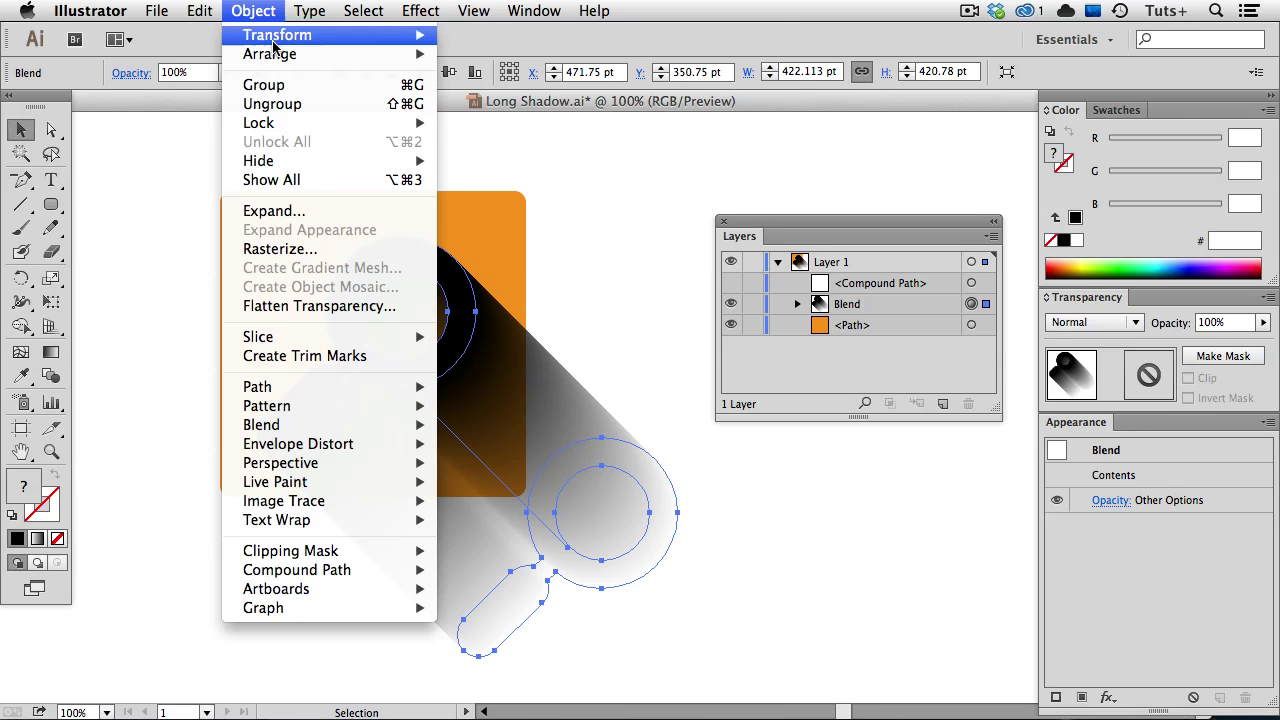
{"action": "mouse_move", "coordinate": [337, 430]}
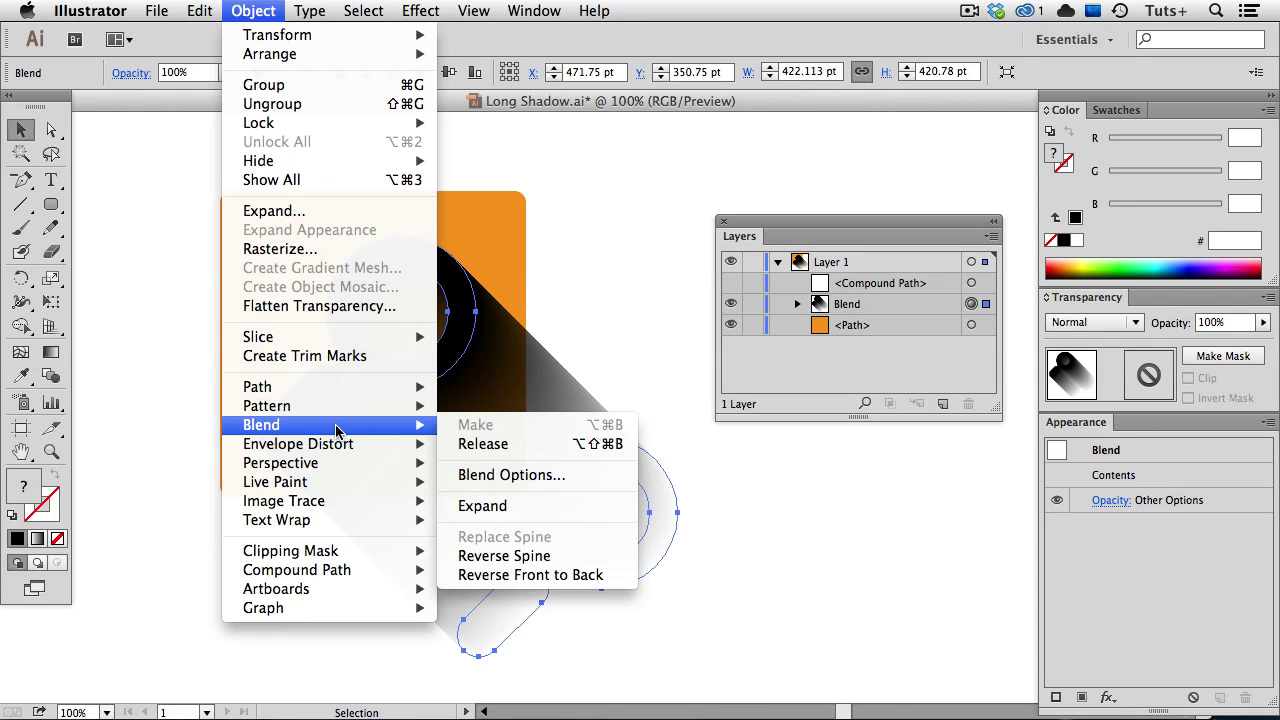
{"action": "left_click", "coordinate": [499, 476]}
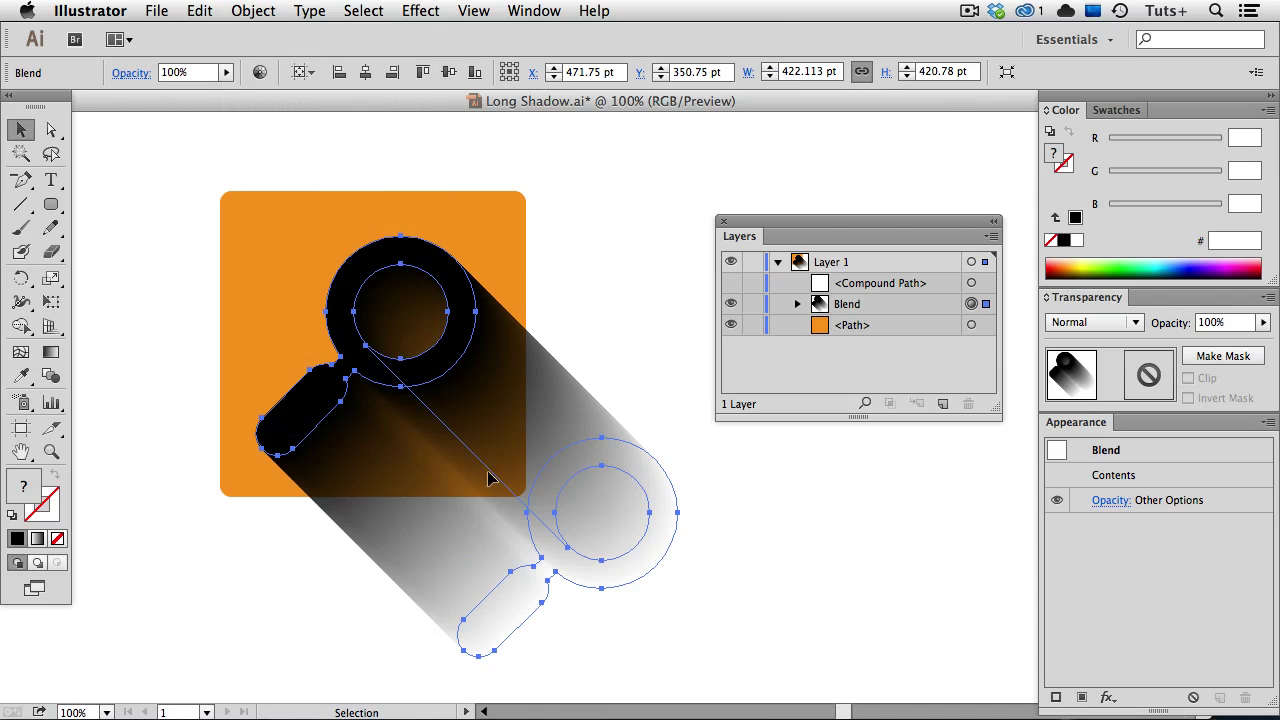
{"action": "double_click", "coordinate": [57, 375]}
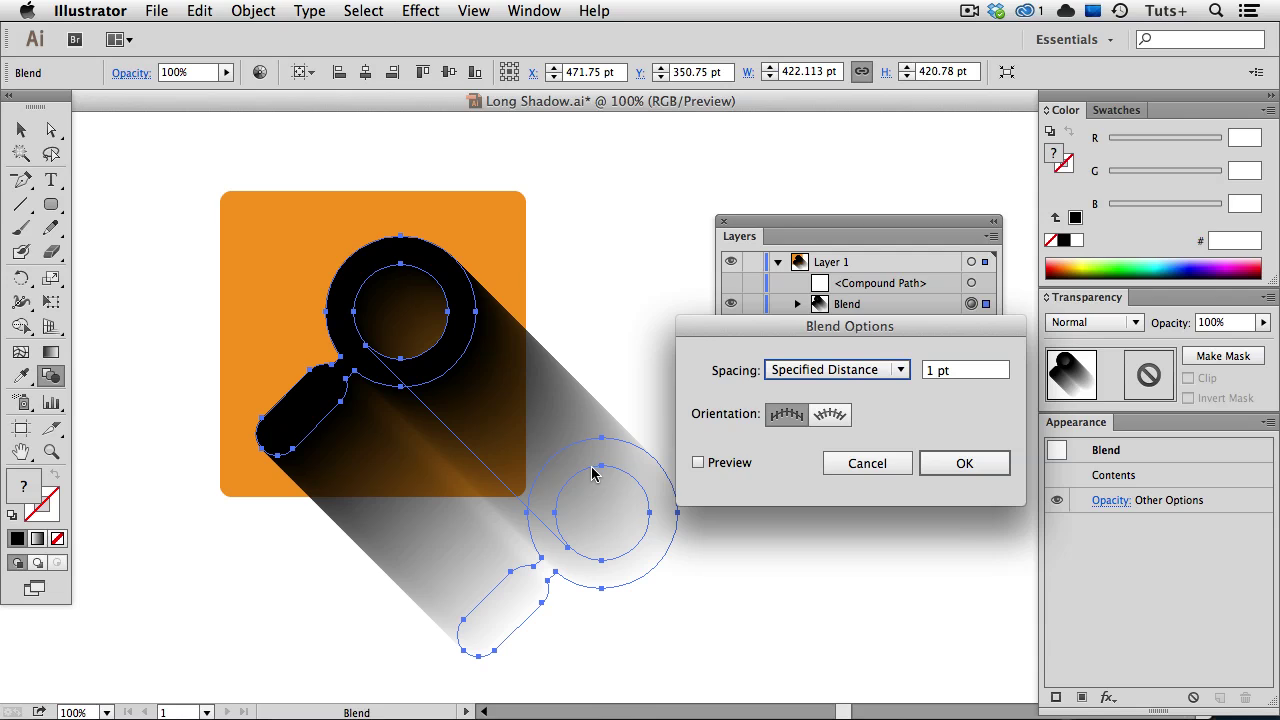
{"action": "left_click", "coordinate": [965, 466]}
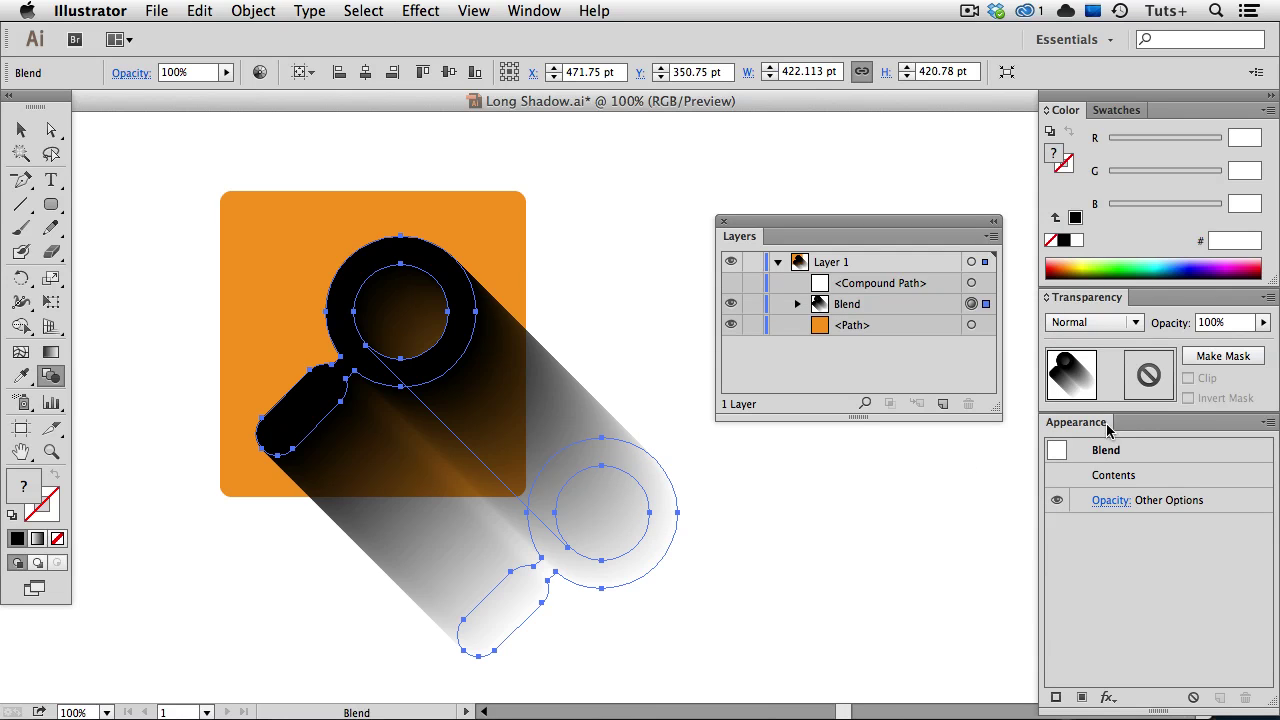
Set the shadow blend's blending mode to Multiply and its opacity to 25%.
{"action": "left_click", "coordinate": [1113, 324]}
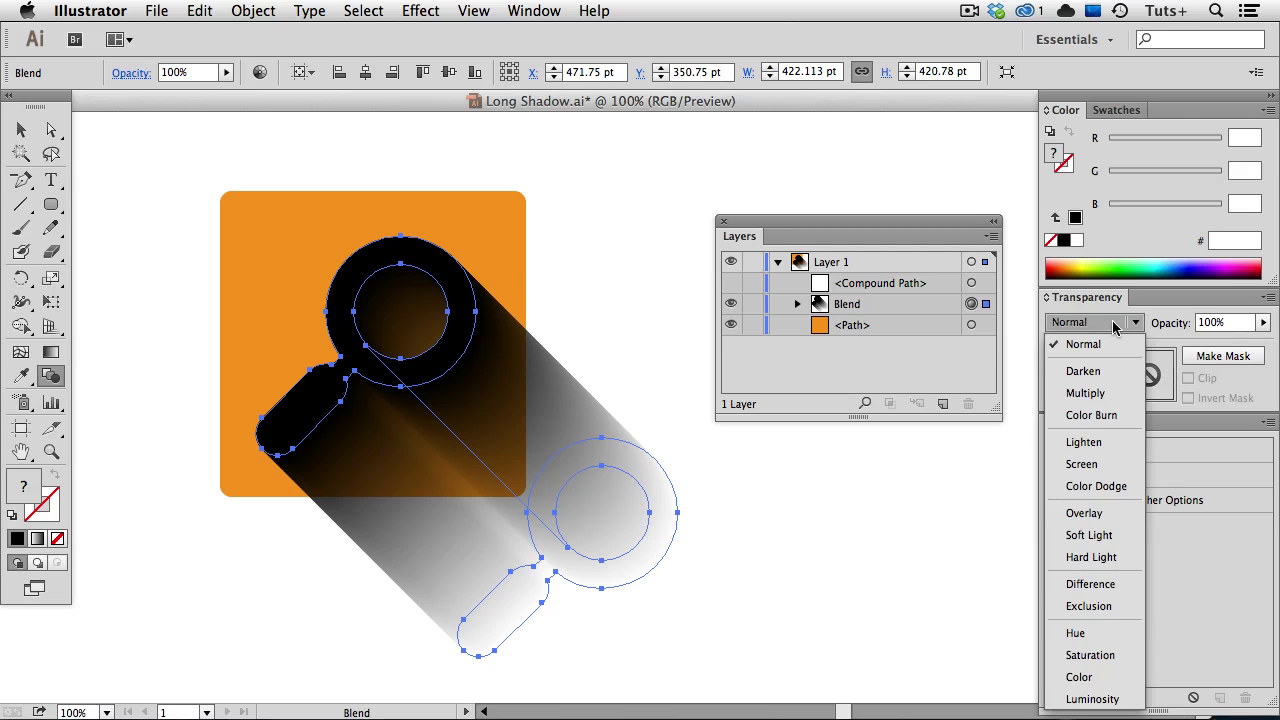
{"action": "left_click", "coordinate": [1104, 395]}
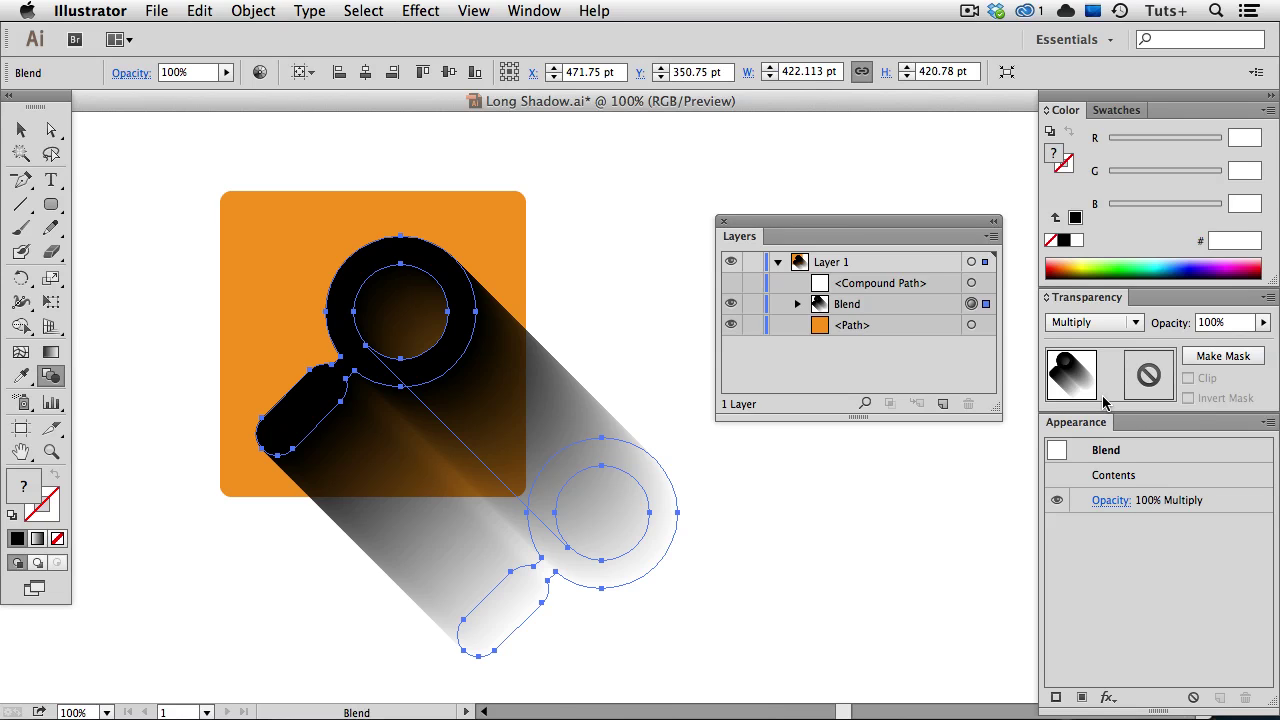
{"action": "left_click", "coordinate": [1172, 324]}
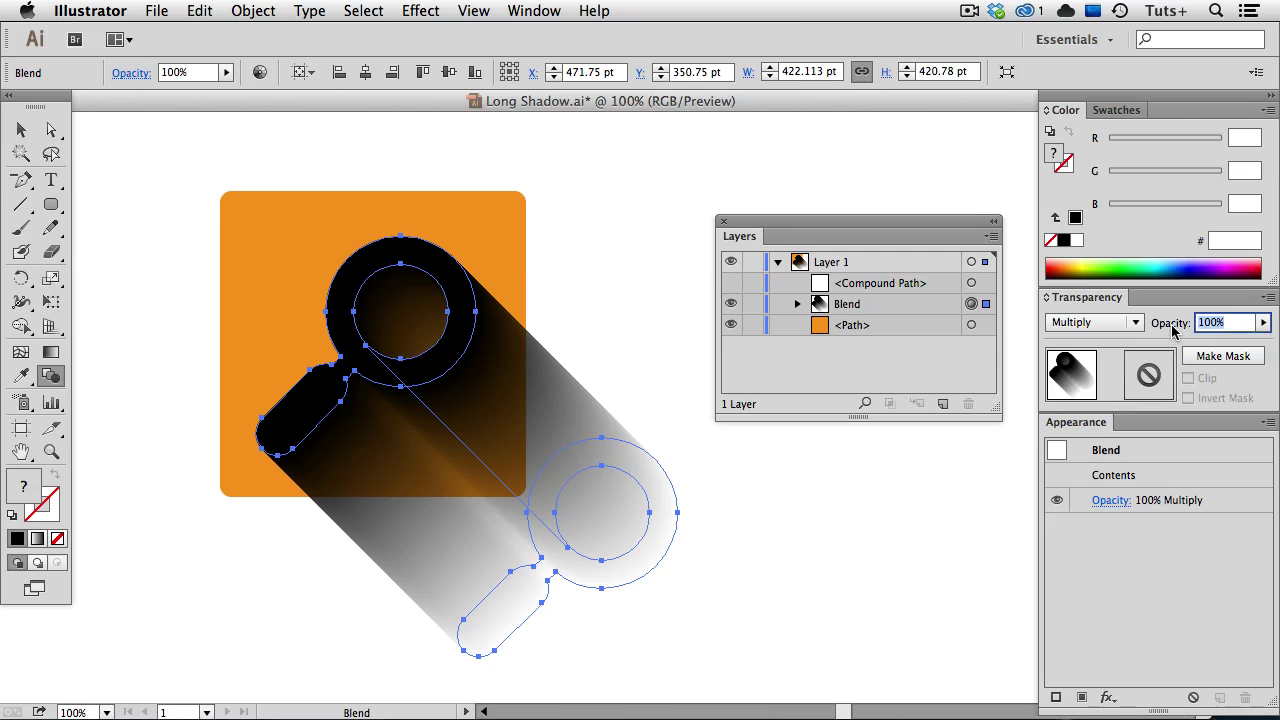
{"action": "type", "text": "25"}
{"action": "key", "text": "Return"}
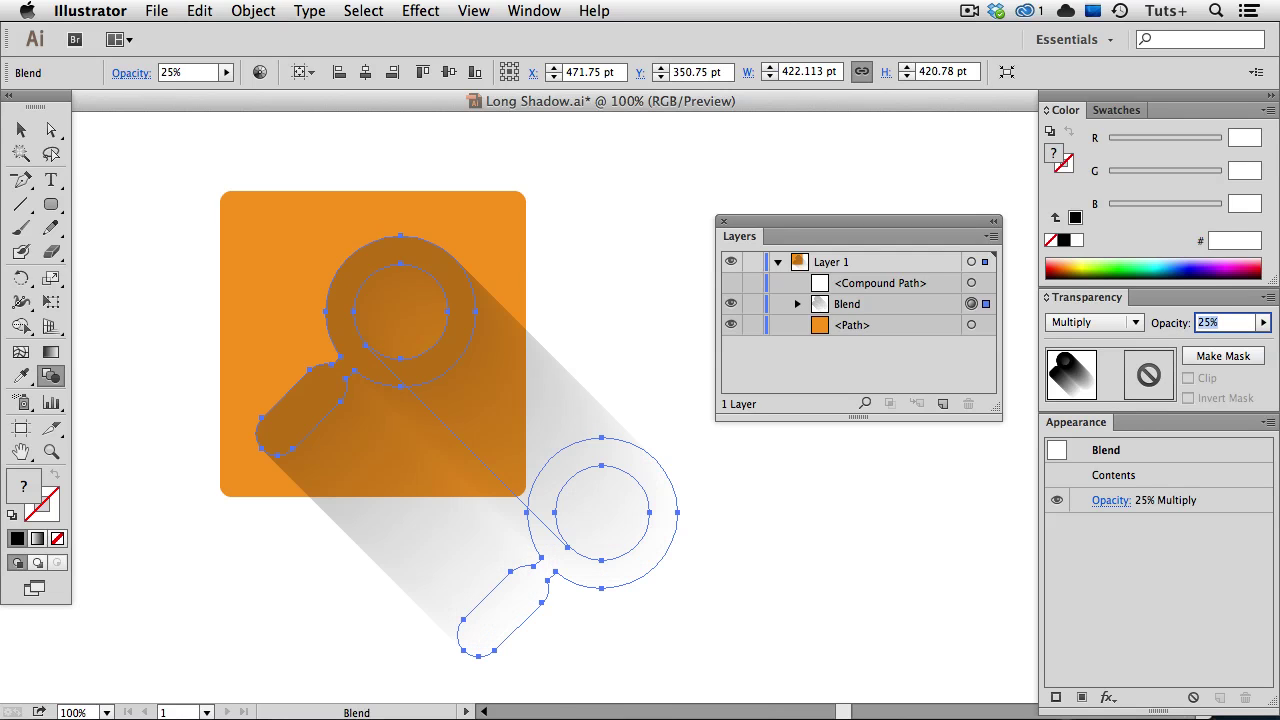
Show the hidden white magnifying glass again and deselect the artwork.
{"action": "left_click", "coordinate": [731, 286]}
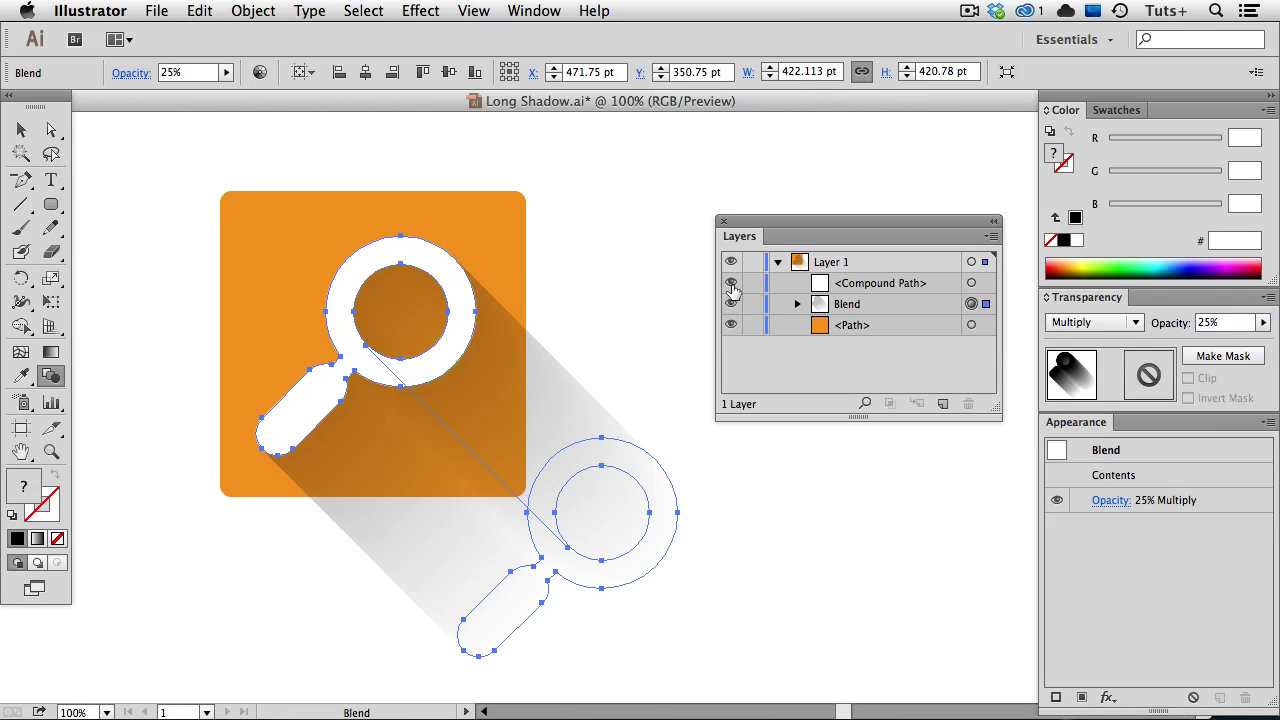
{"action": "key", "text": "v"}
{"action": "left_click", "coordinate": [835, 492]}
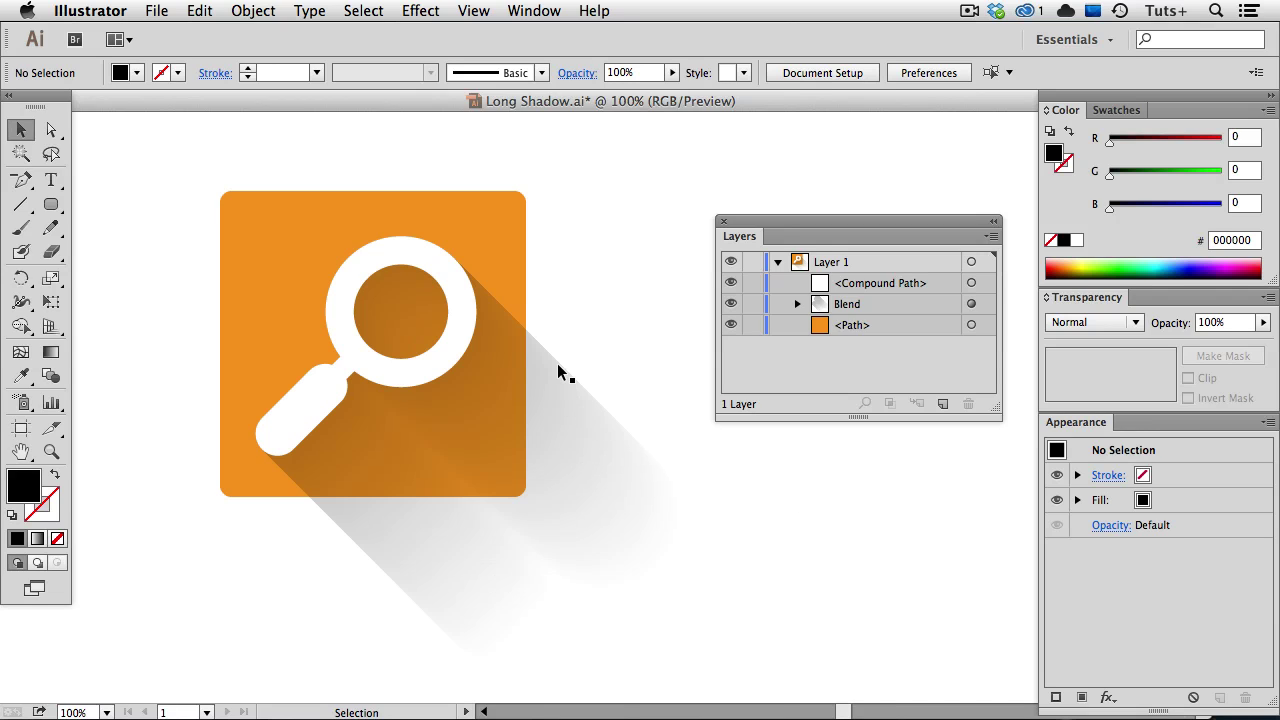
Duplicate the orange rounded square in front of itself and move the duplicate directly above the blend in the layer order.
{"action": "left_click", "coordinate": [523, 240]}
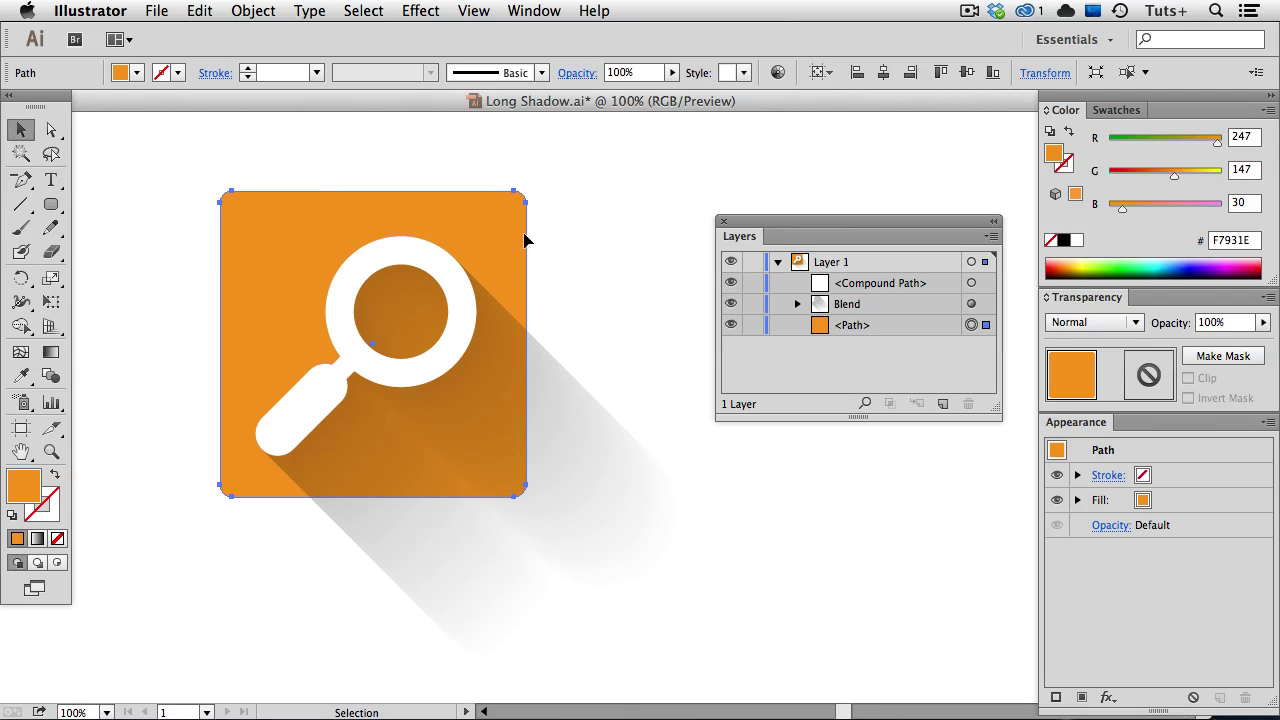
{"action": "key", "text": "super+c"}
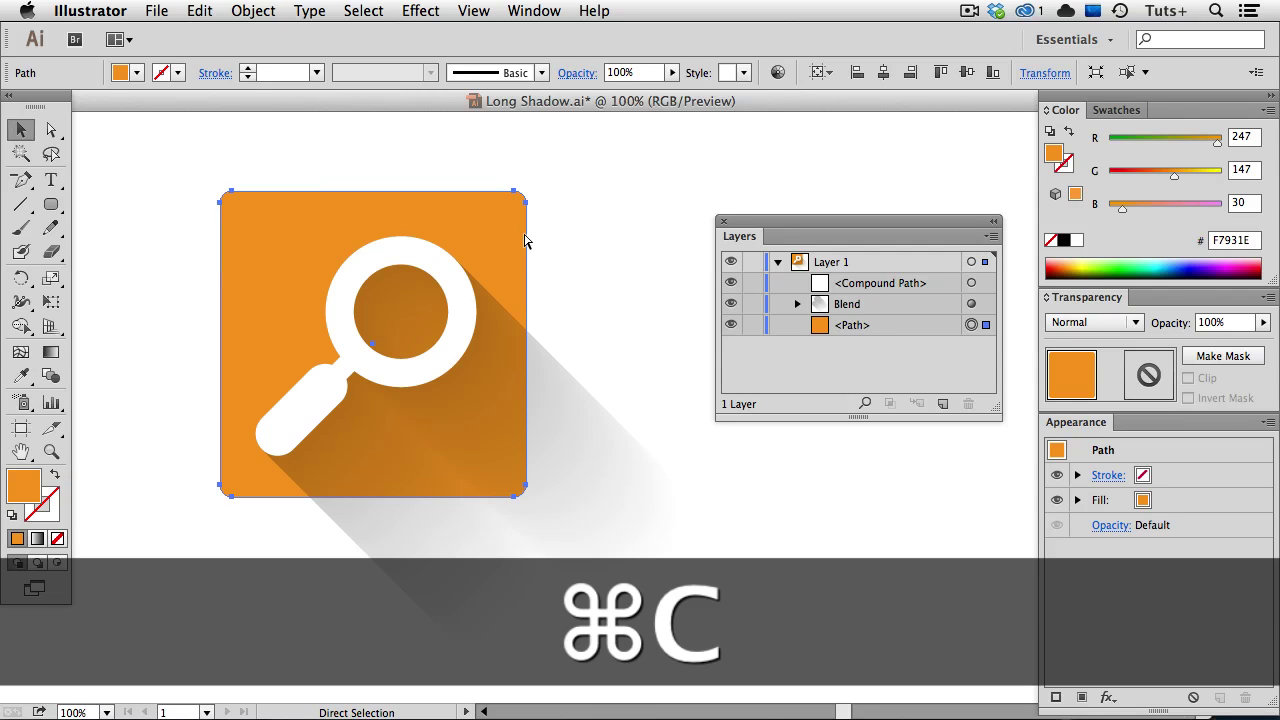
{"action": "key", "text": "super+f"}
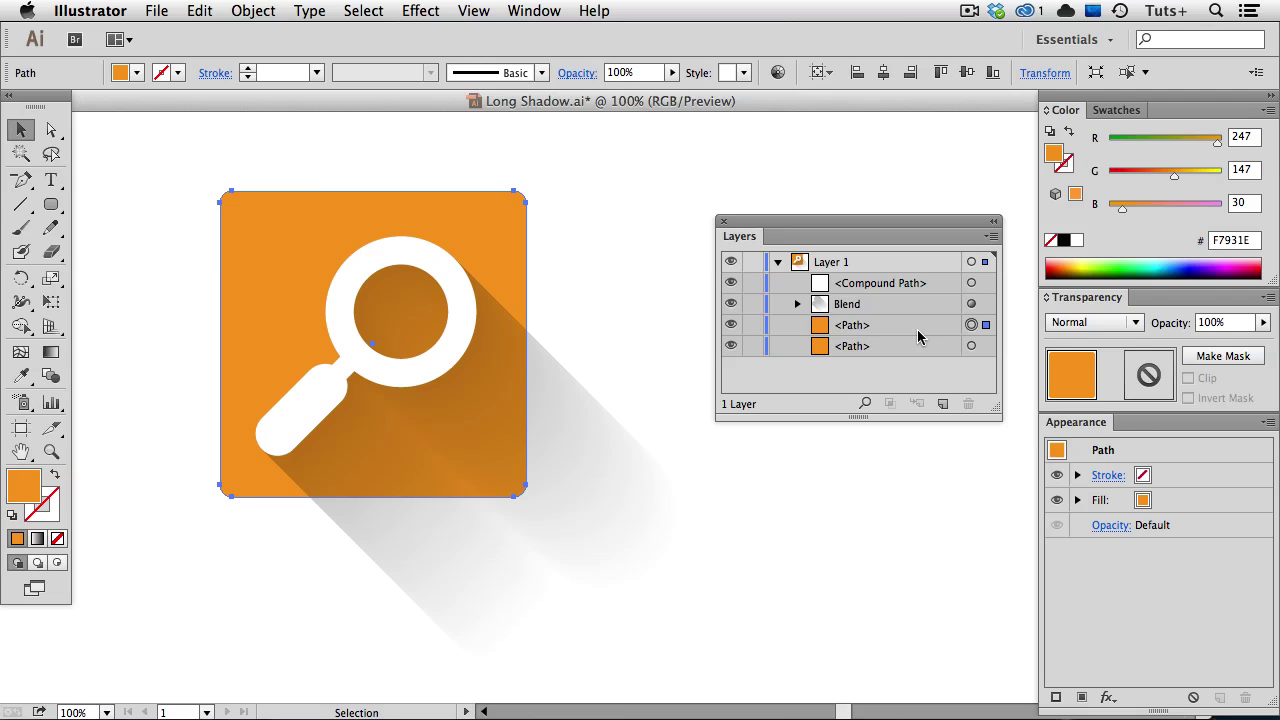
{"action": "left_click", "coordinate": [916, 333]}
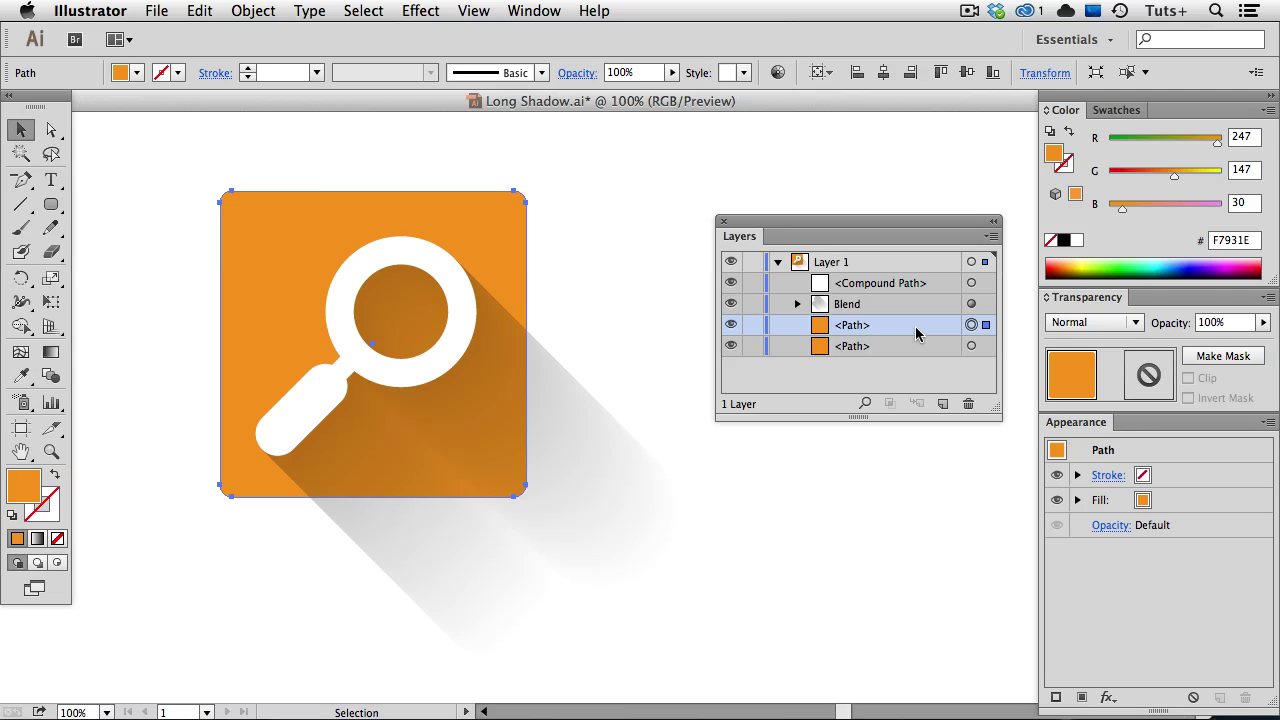
{"action": "left_click_drag", "start_coordinate": [916, 333], "coordinate": [909, 300]}
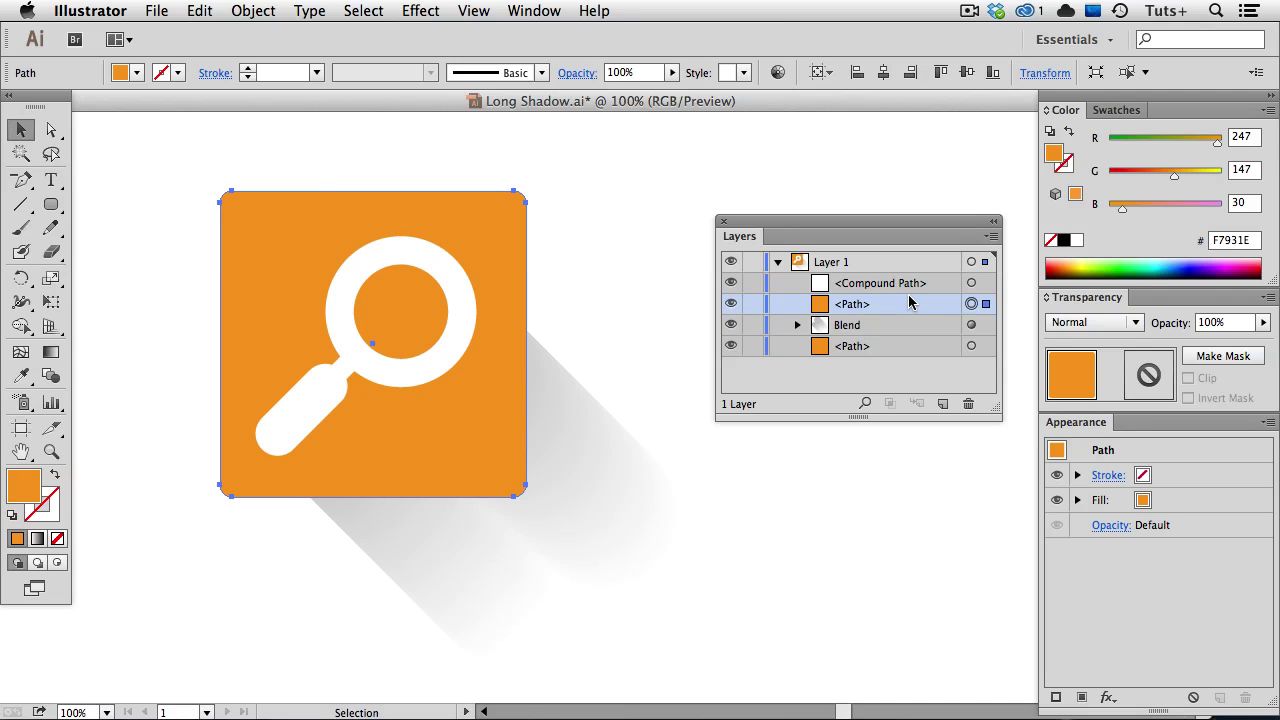
Make a clipping mask from the duplicate square and the shadow blend, and expand the clip group's contents in the layer list.
{"action": "key", "text": "shift"}
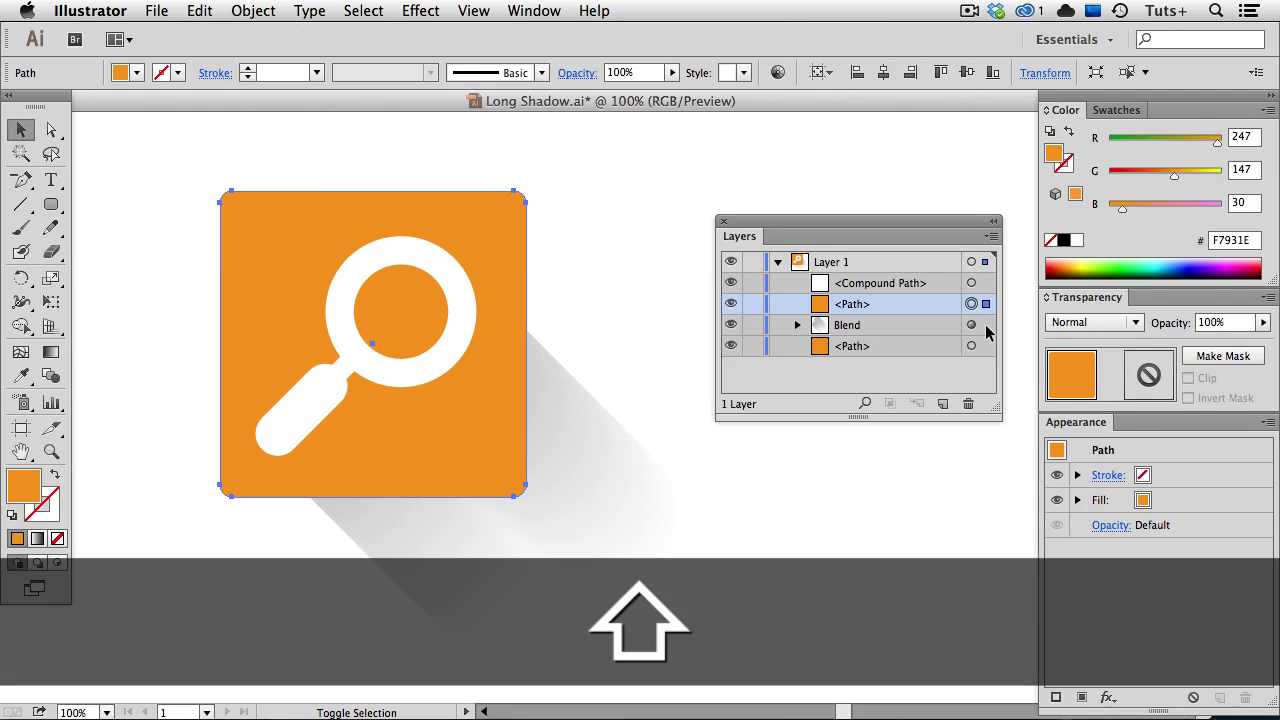
{"action": "left_click", "coordinate": [985, 326], "text": "shift"}
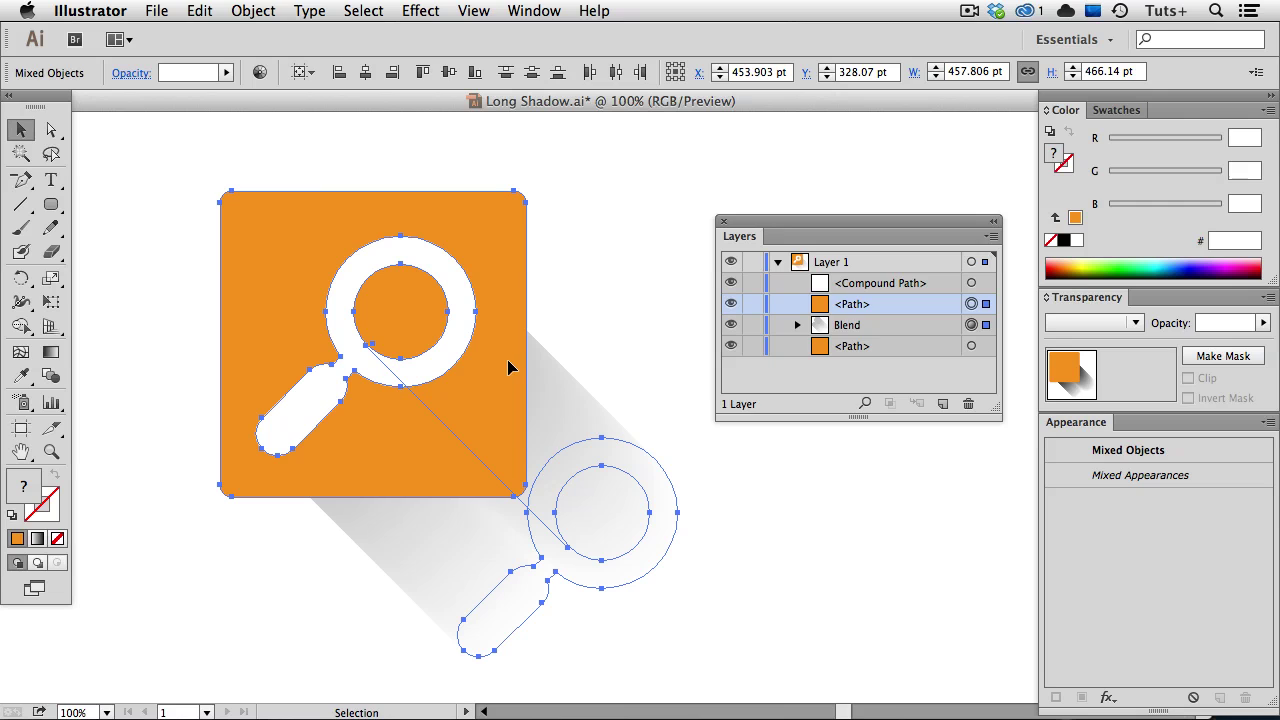
{"action": "left_click", "coordinate": [253, 11]}
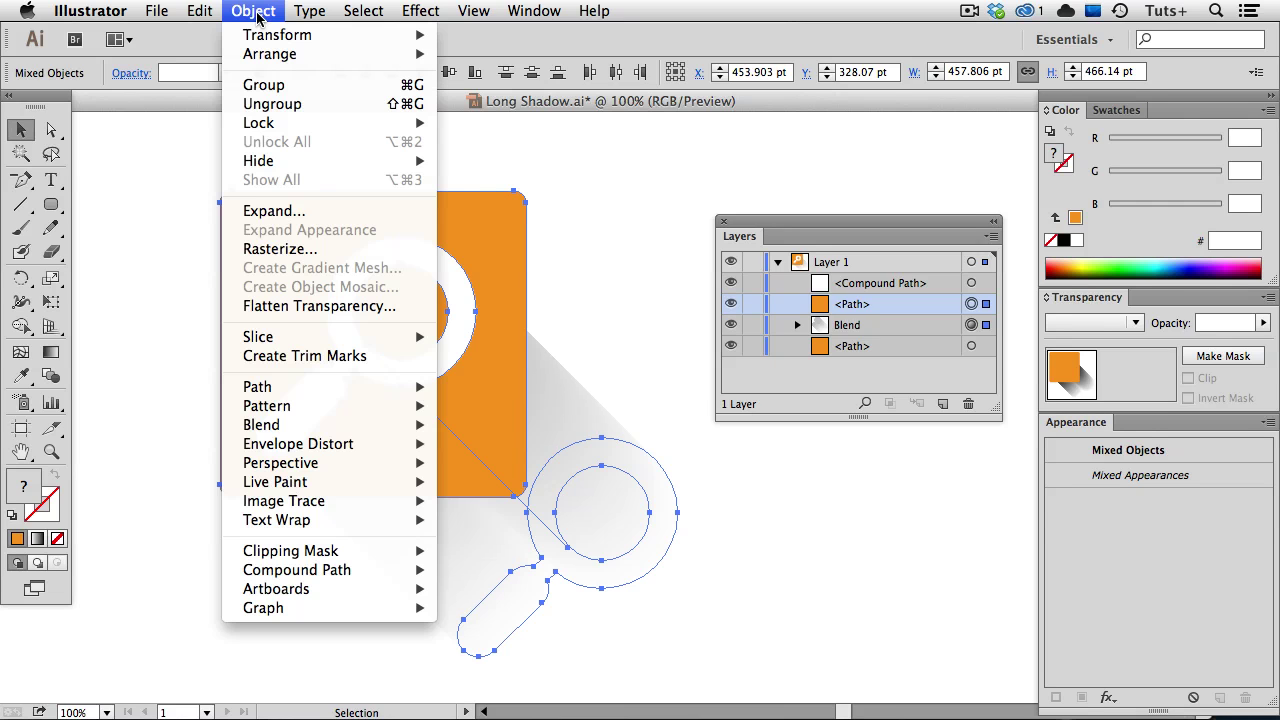
{"action": "mouse_move", "coordinate": [384, 550]}
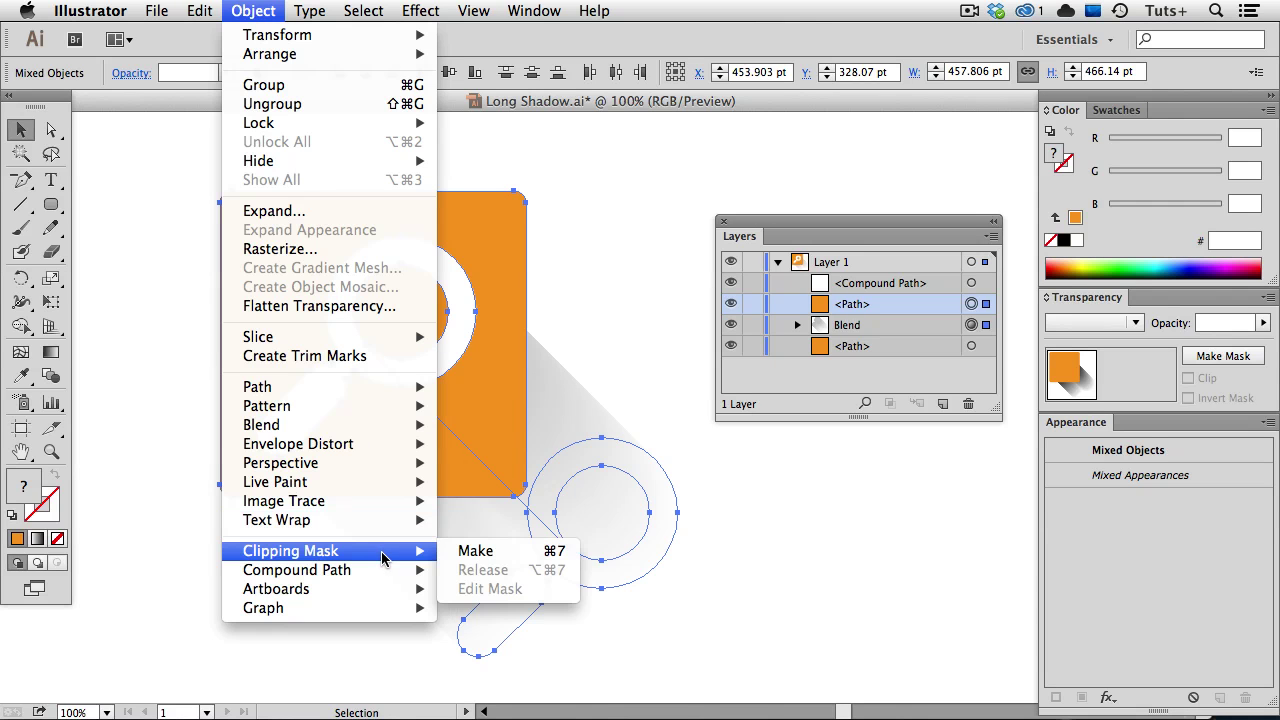
{"action": "left_click", "coordinate": [476, 551]}
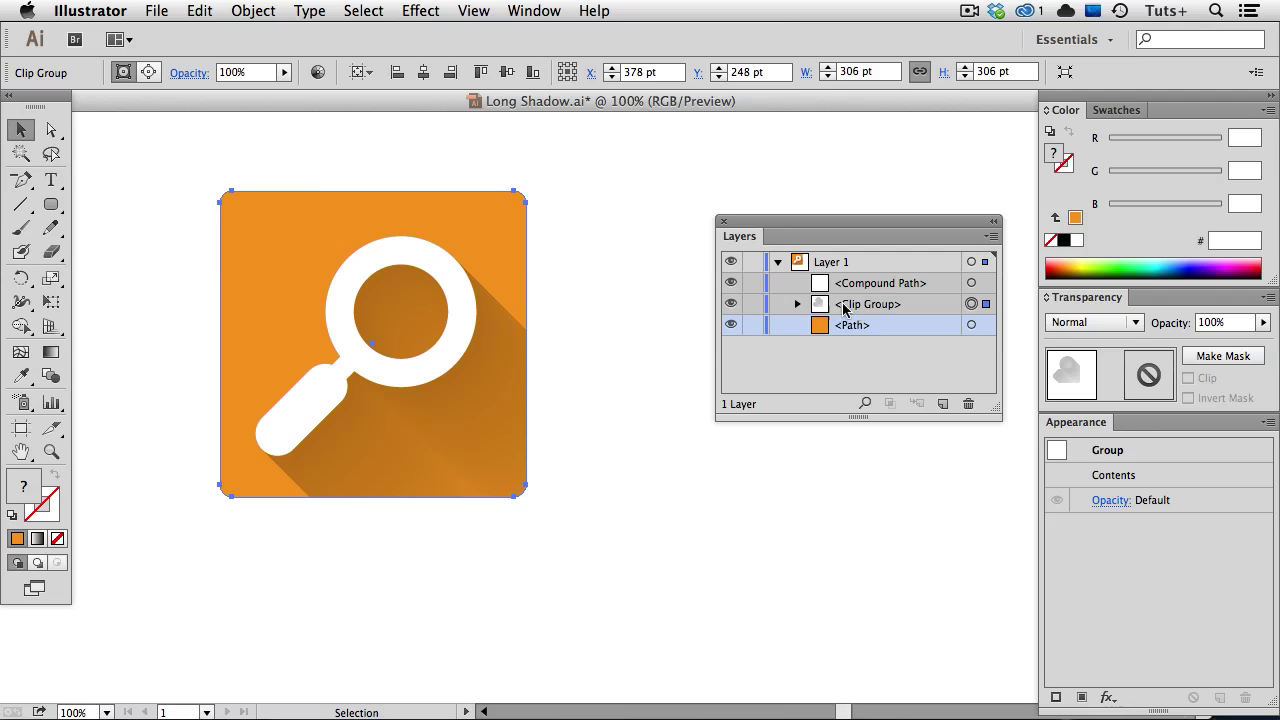
{"action": "left_click", "coordinate": [797, 304]}
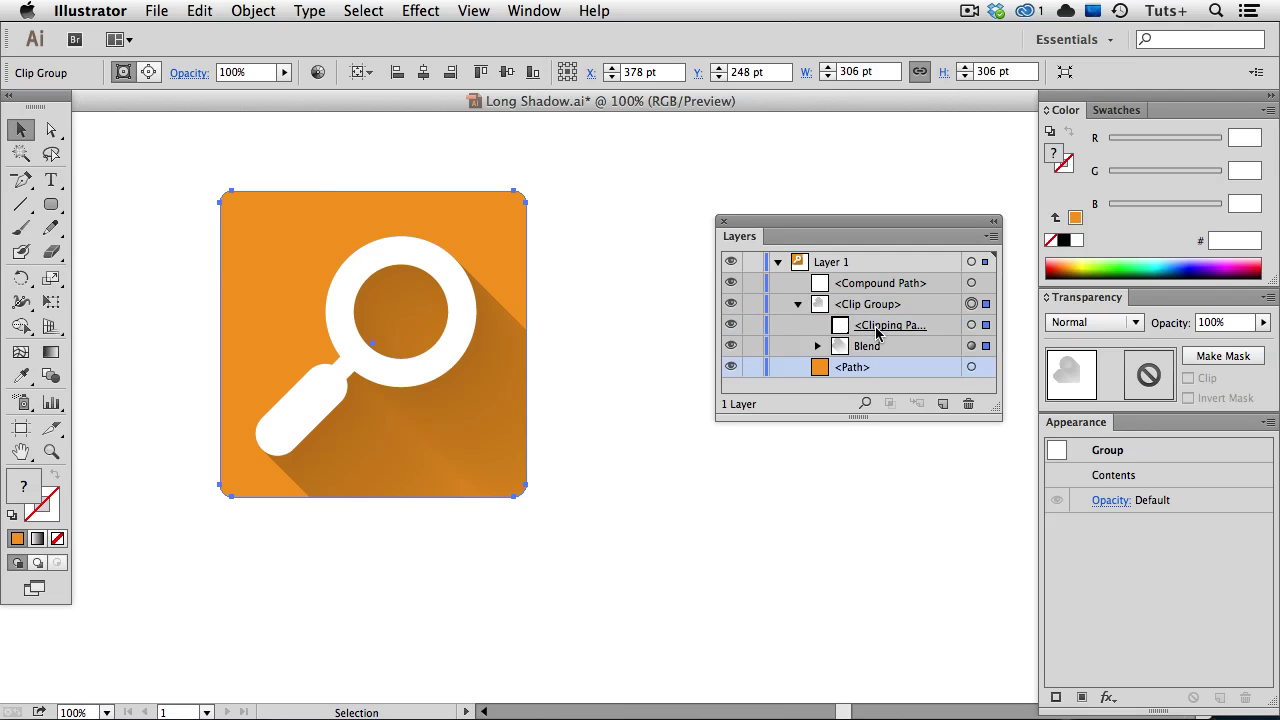